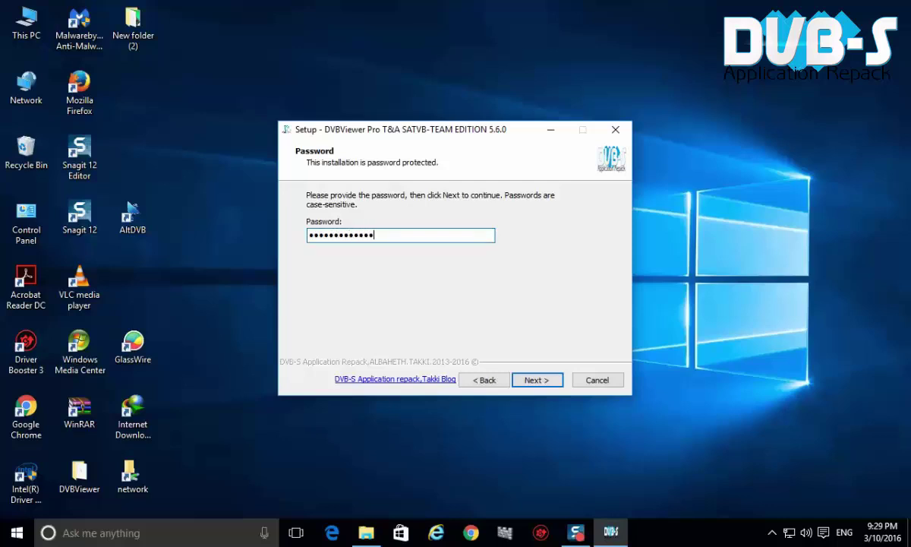
Submit the filled-in setup password and install DVBViewer Pro 5.6.0 into C:\Program Files\DVBViewer
key(Return)
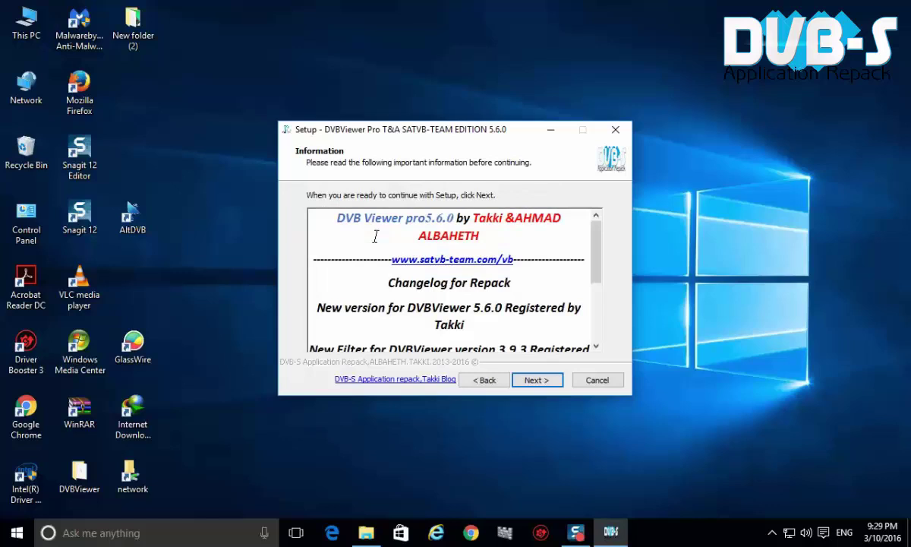
scroll(374, 236, down, 5)
click(533, 383)
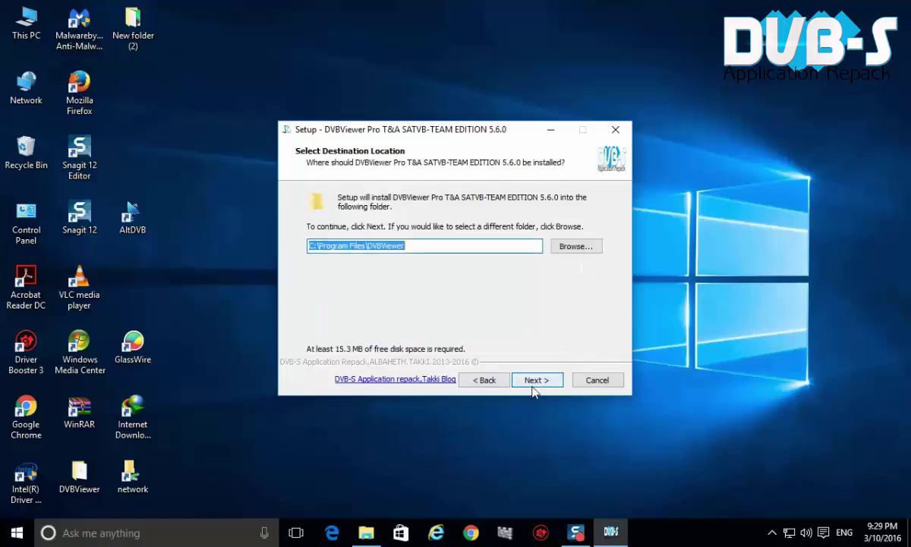
click(534, 382)
click(535, 384)
click(535, 384)
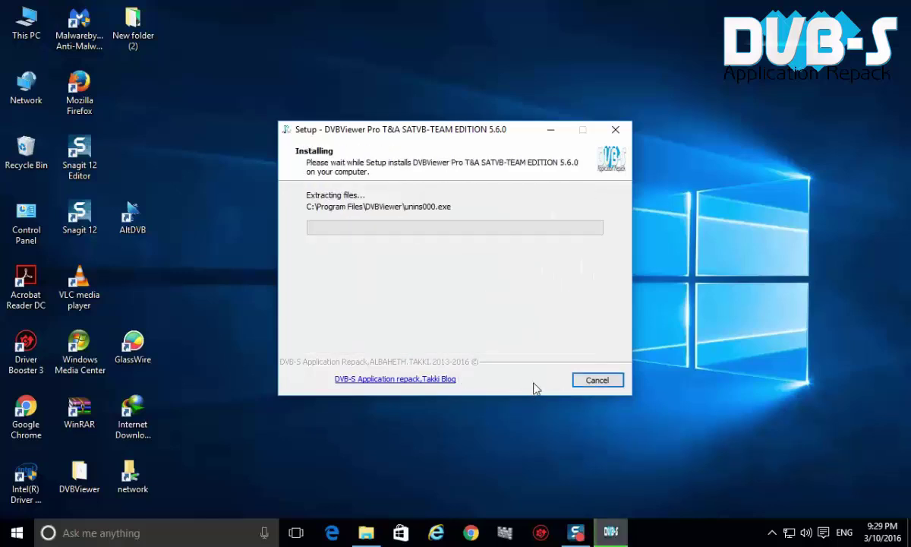
right_click(690, 178)
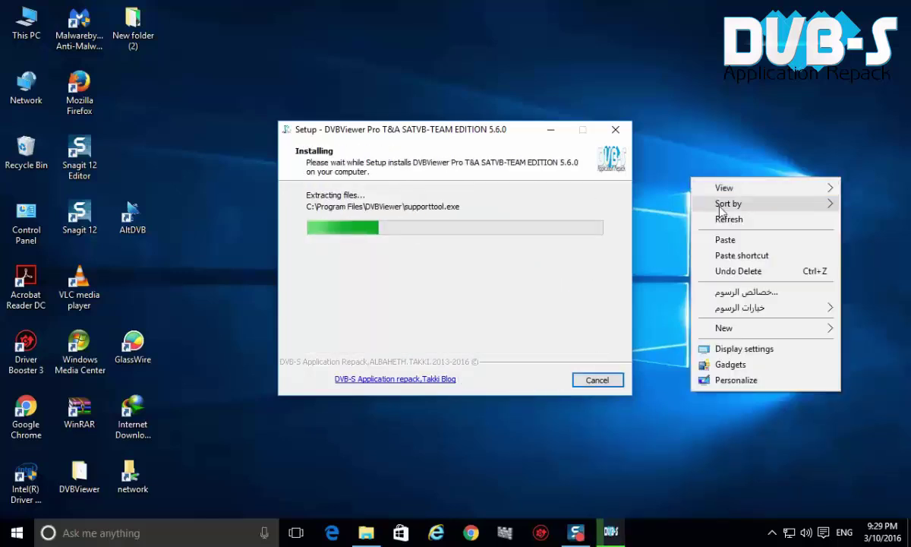
click(717, 220)
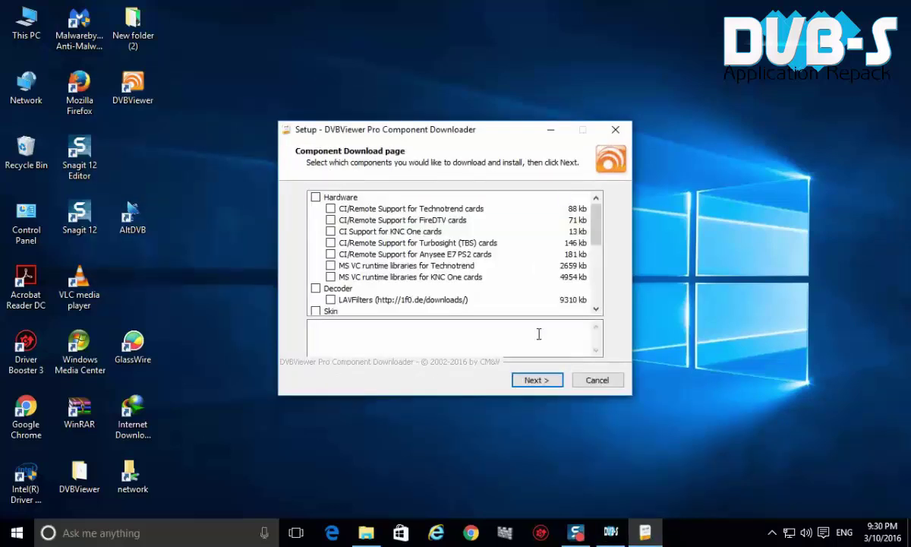
Skip the optional component downloads without selecting any and finish the DVBViewer Pro setup
click(550, 378)
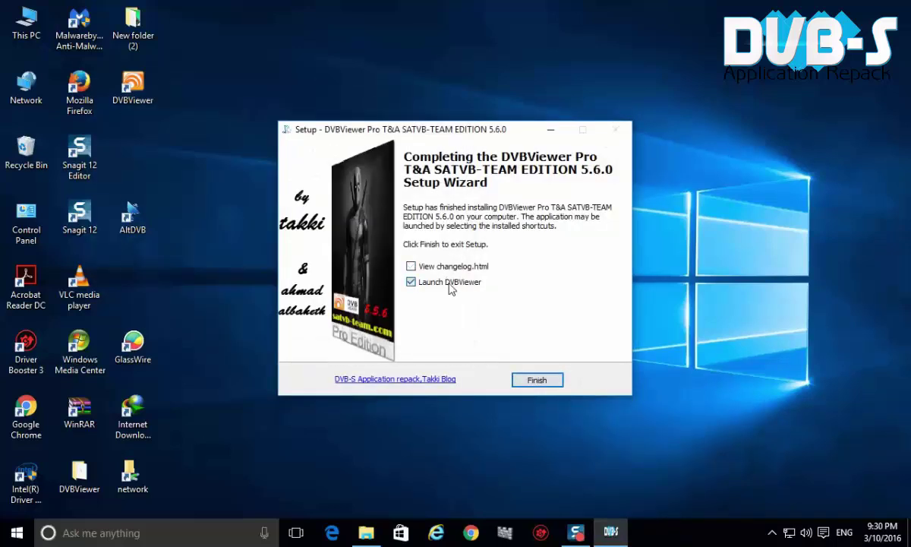
click(536, 378)
Run Mheg5Setup from the DVBViewer HBBTV folder and accept its license agreement
click(366, 532)
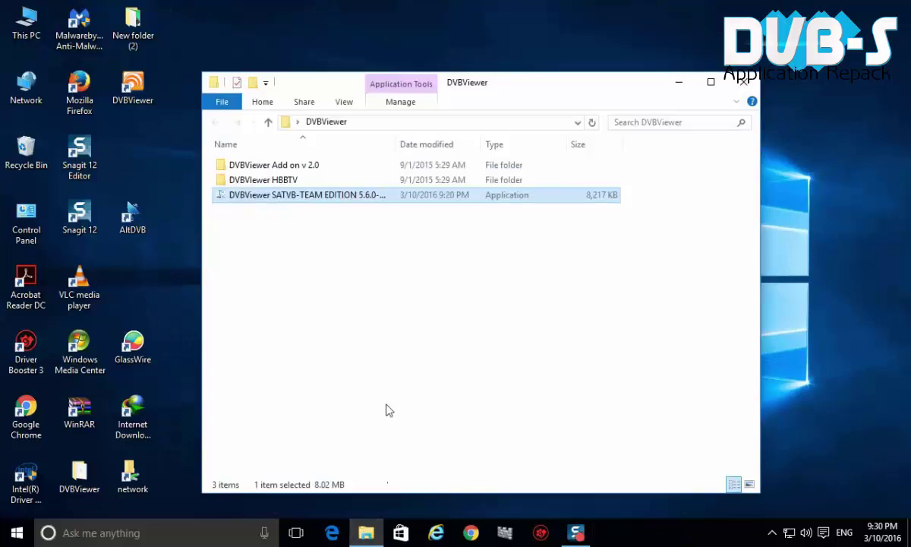
double_click(273, 180)
double_click(270, 166)
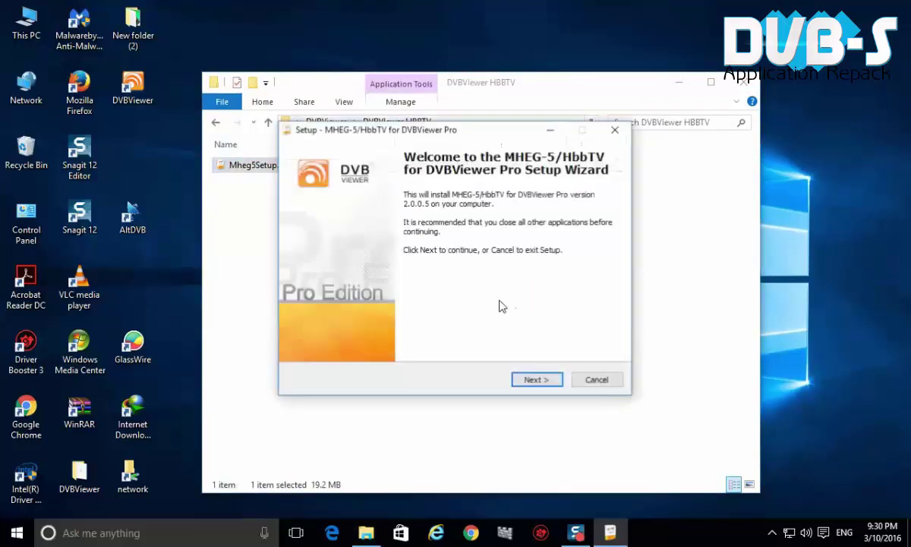
click(538, 378)
click(349, 336)
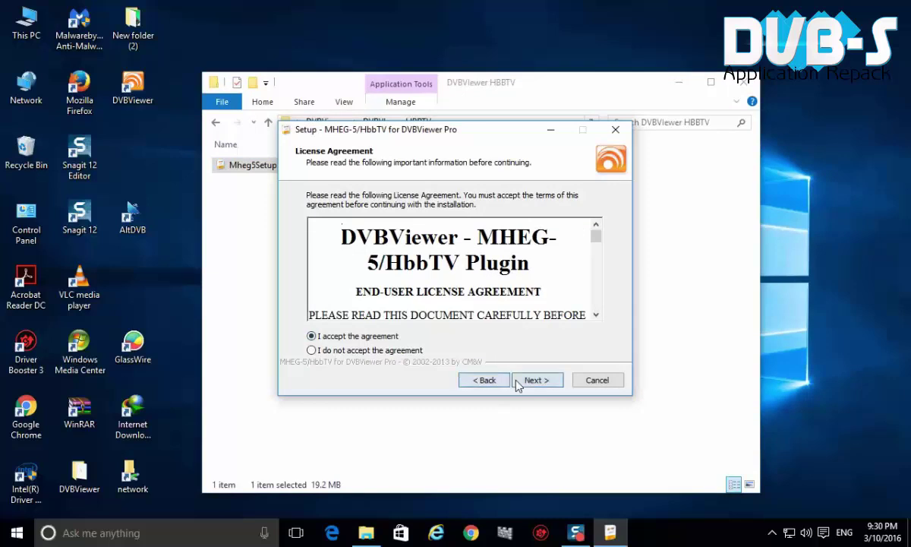
Install the MHEG-5/HbbTV plugin as a full installation and finish its setup
click(522, 380)
click(522, 380)
click(516, 337)
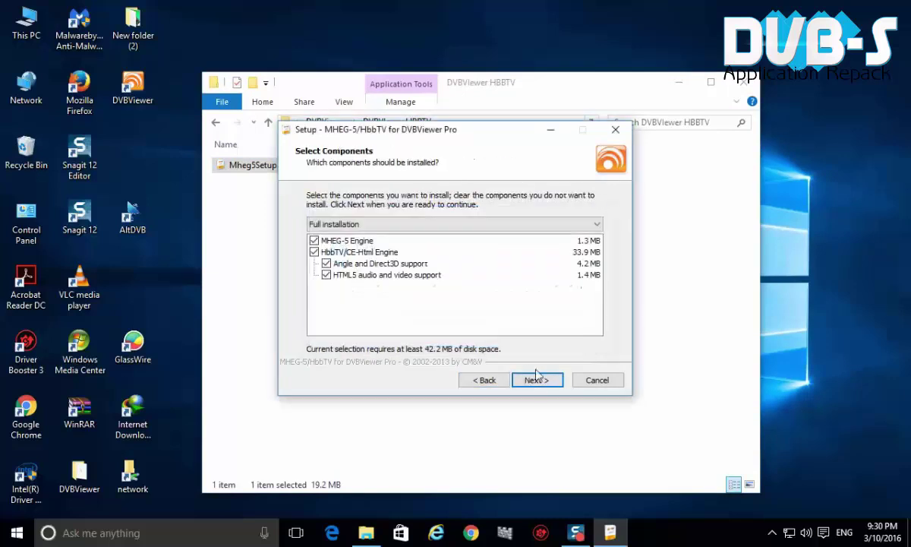
click(537, 379)
click(539, 379)
click(539, 380)
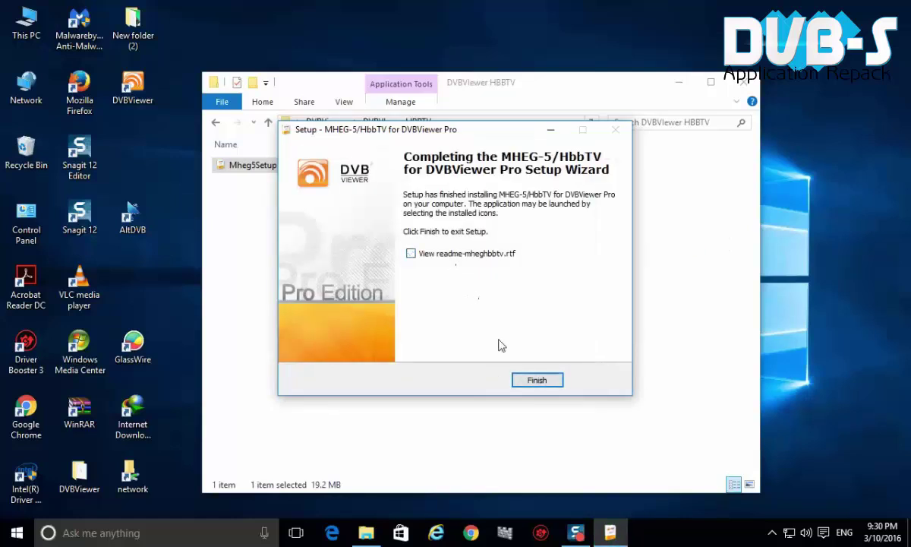
click(536, 380)
Launch DVBViewer Add on v 2.0.exe from the DVBViewer Add on v 2.0 folder and close the folder window
click(377, 248)
click(333, 122)
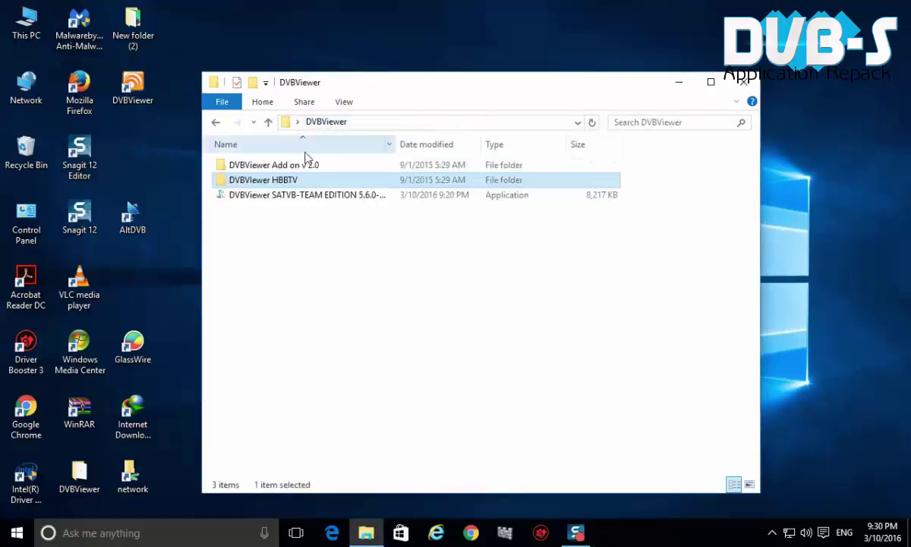
click(275, 167)
double_click(275, 171)
click(264, 167)
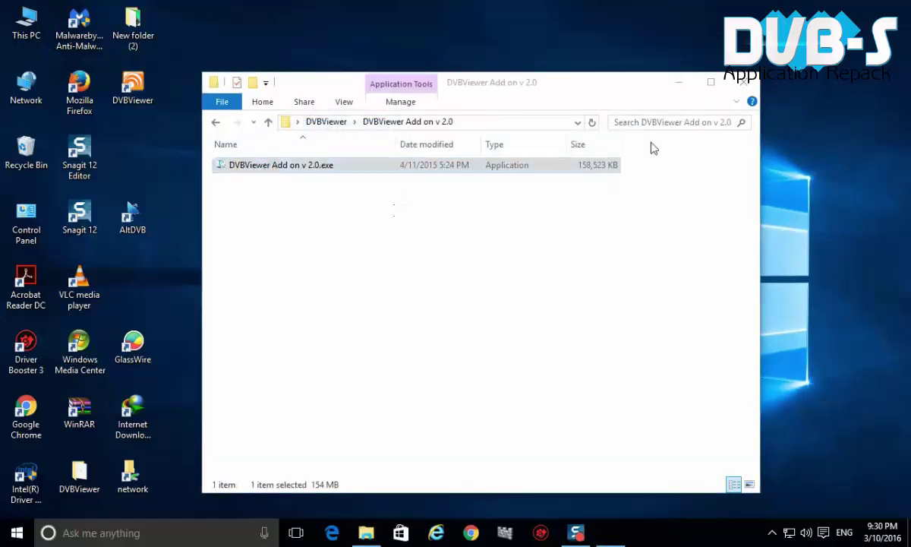
click(496, 246)
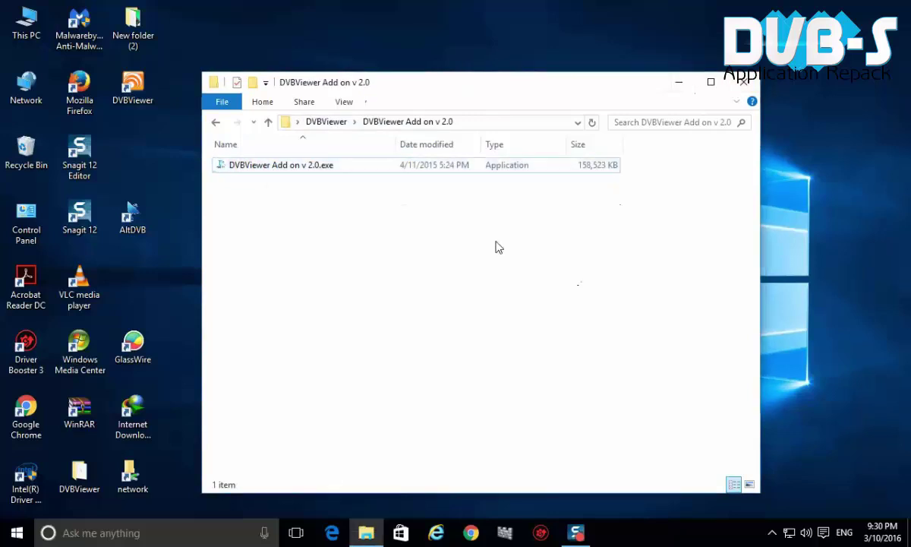
right_click(464, 242)
key(Escape)
click(743, 82)
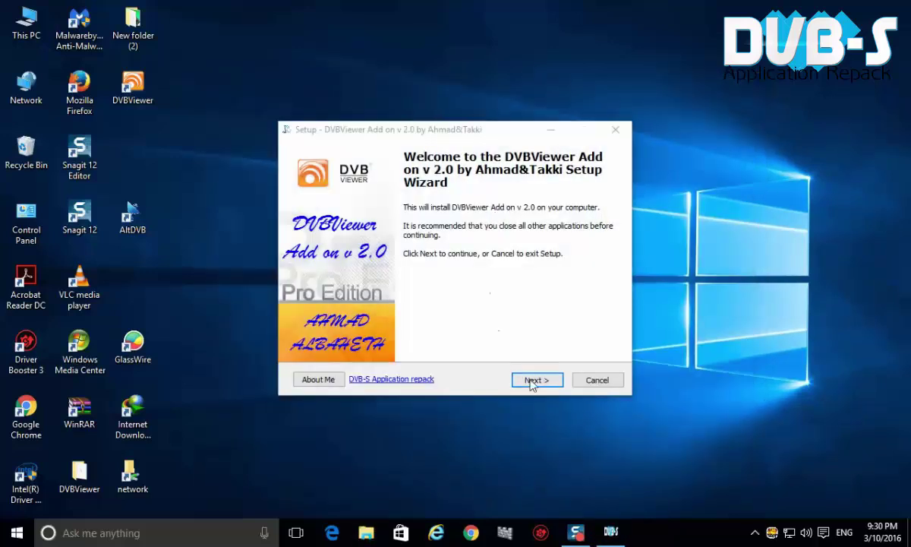
Advance the add-on setup to the component selection, keeping C:\Program Files\DVBViewer as the destination
click(532, 382)
scroll(534, 278, down, 10)
key(Return)
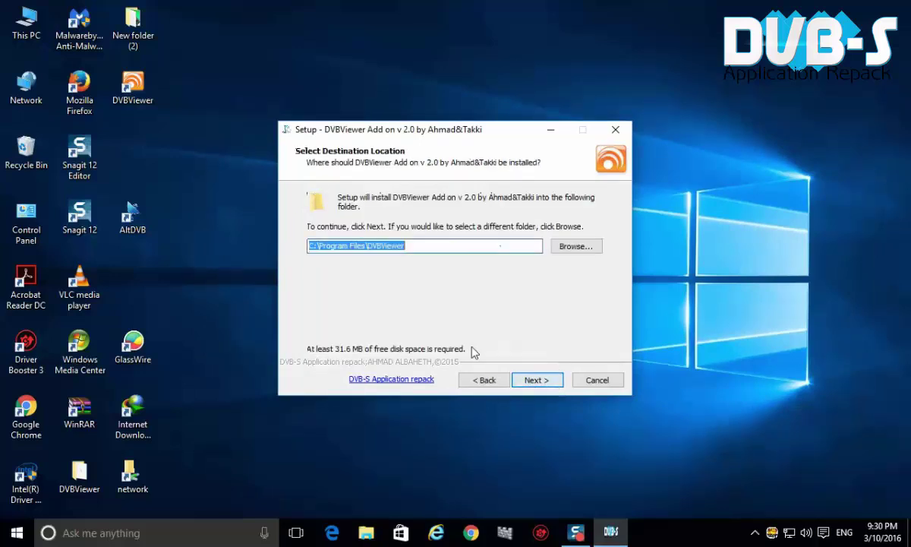
click(529, 381)
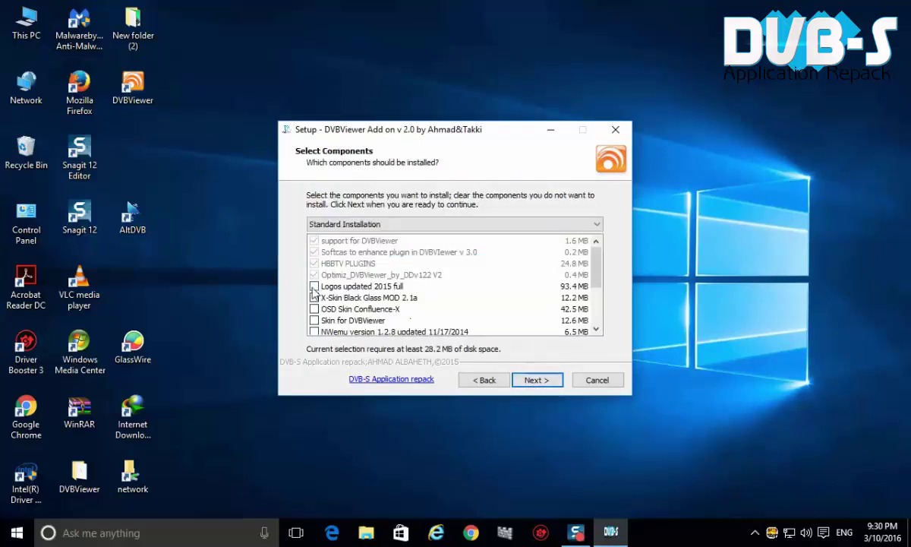
Include the components Logos updated 2015 full, X-Skin Black Glass MOD 2.1a, OSD Skin Confluence-X and NWemu version 1.2.8
click(313, 286)
click(313, 298)
scroll(319, 293, down, 1)
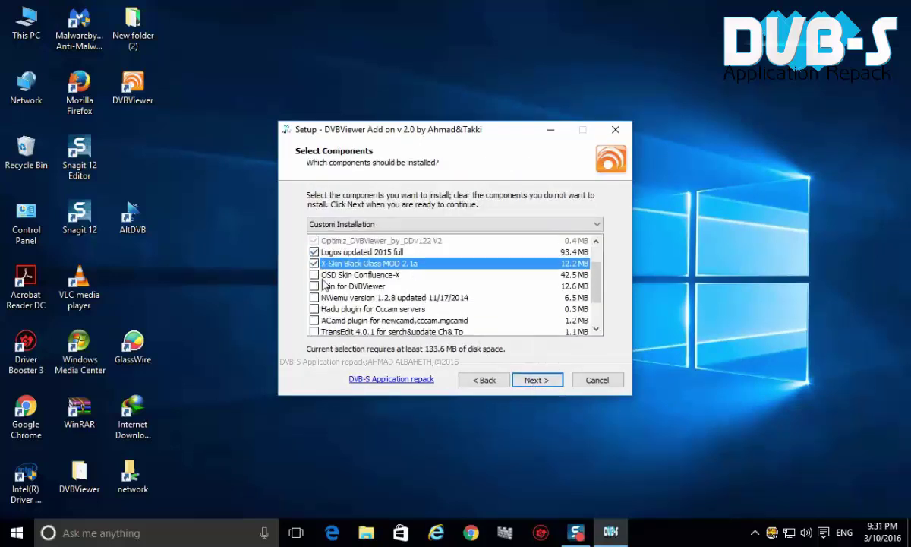
click(314, 274)
click(313, 297)
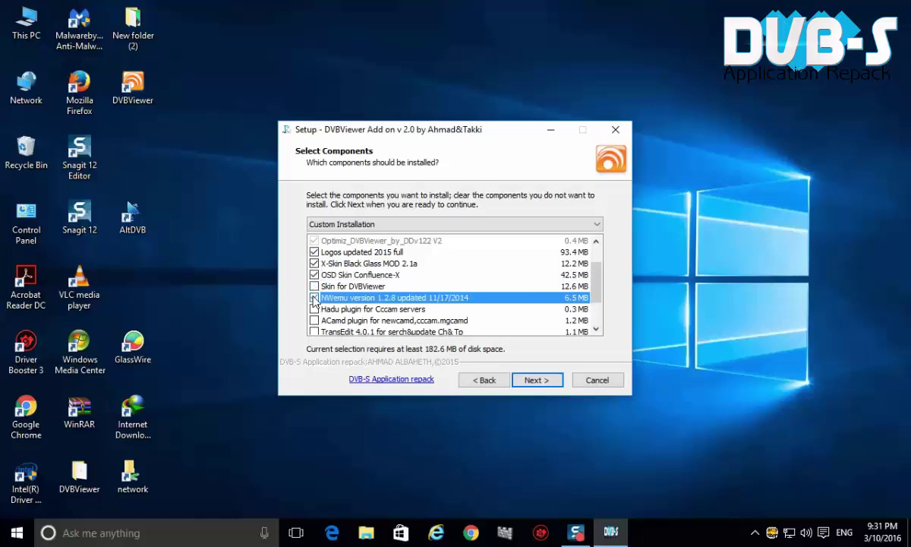
Include the Hadu and ACamd plugins, TransEdit 4.0.1, Audio record and Video record components in the add-on installation
scroll(314, 292, down, 2)
click(314, 264)
click(315, 275)
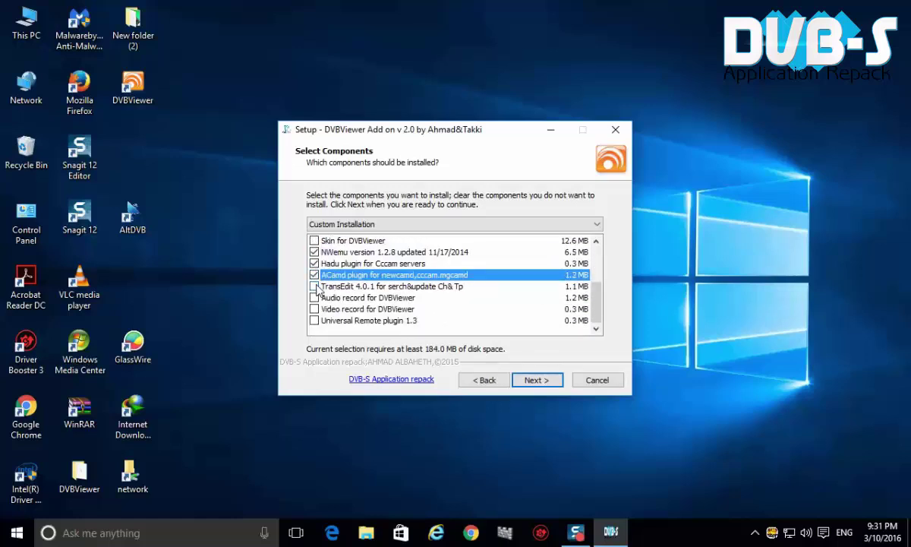
click(314, 286)
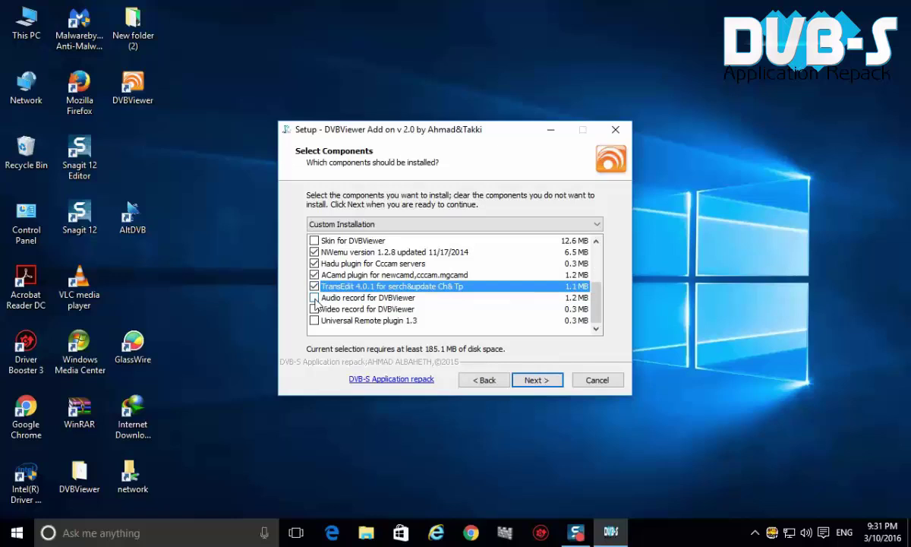
click(315, 298)
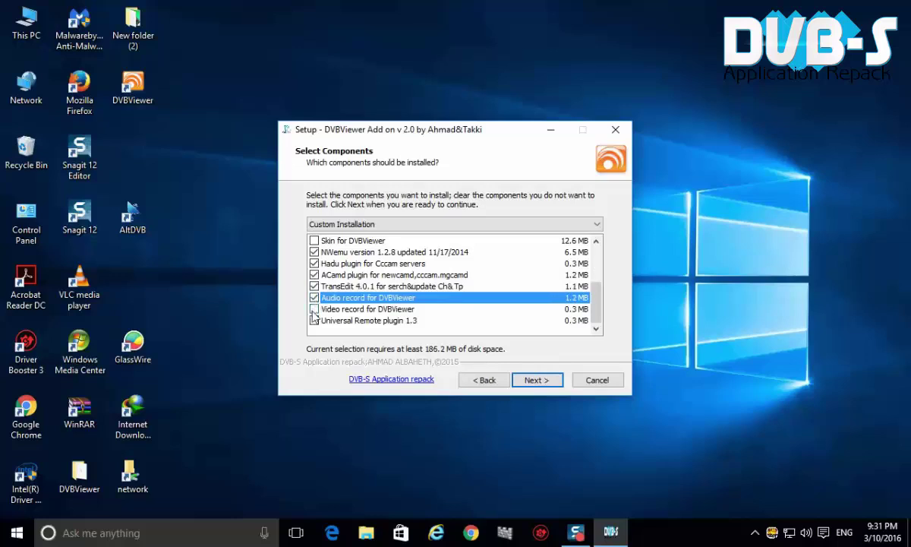
click(315, 309)
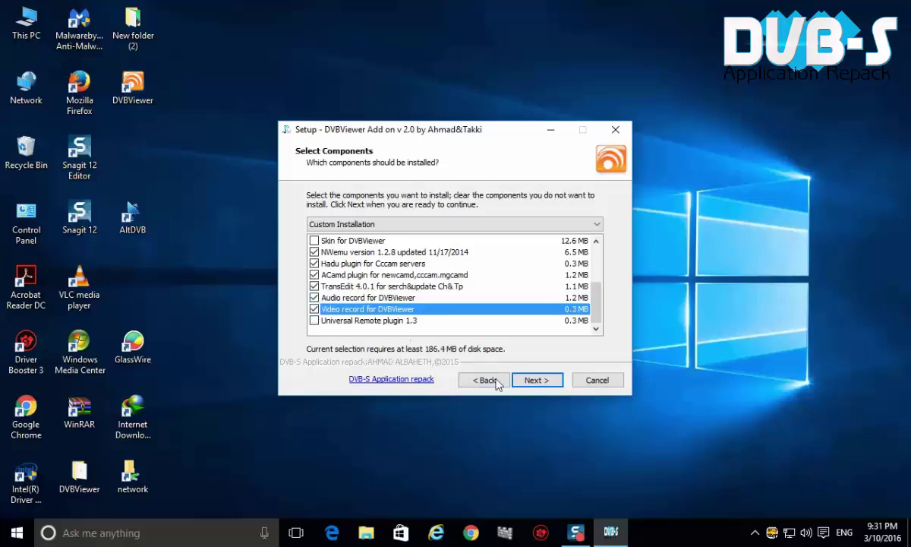
Accept the remaining add-on setup options and start installing the selected components
click(550, 384)
click(549, 384)
click(550, 384)
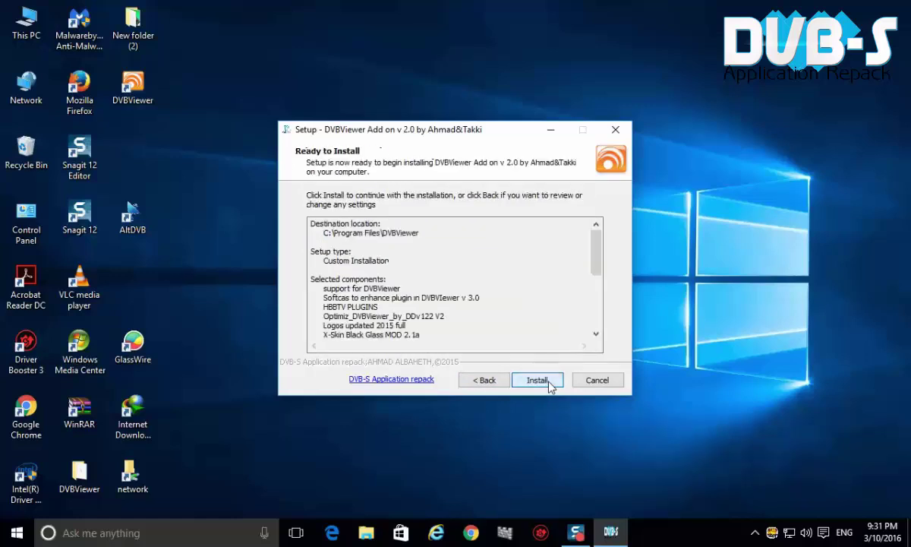
click(548, 383)
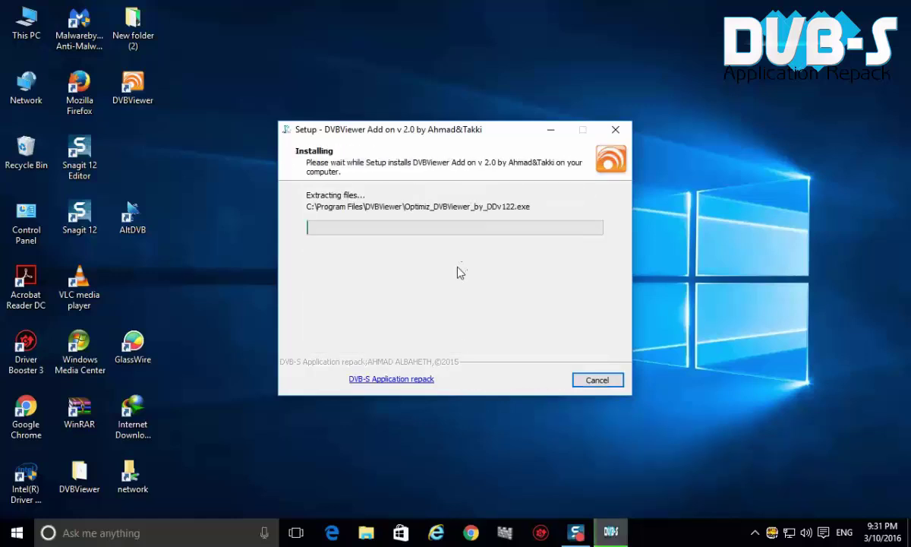
right_click(687, 195)
click(713, 237)
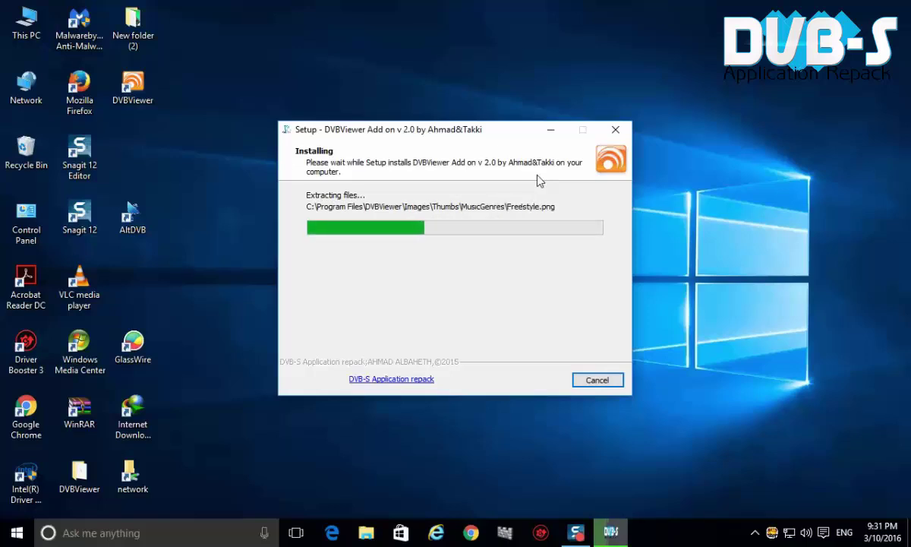
right_click(703, 193)
click(771, 236)
click(484, 158)
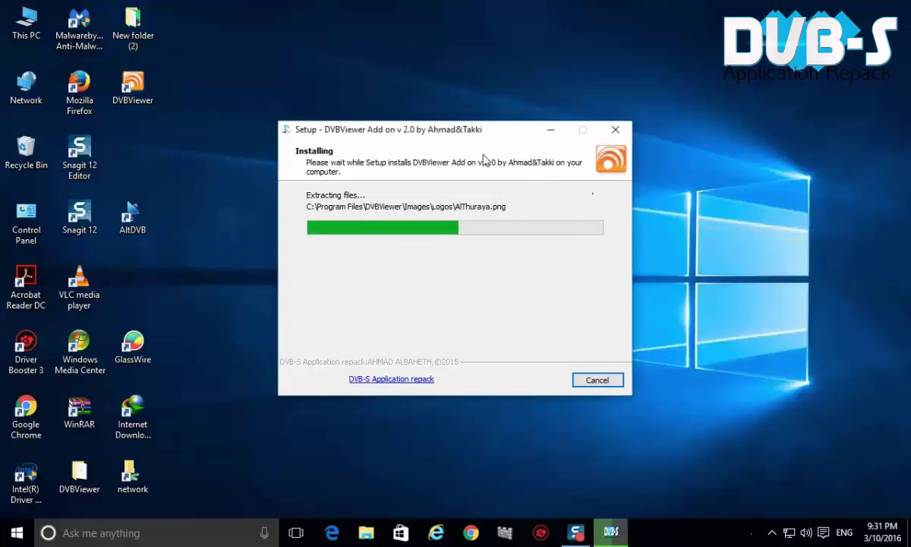
right_click(743, 236)
click(751, 271)
click(457, 170)
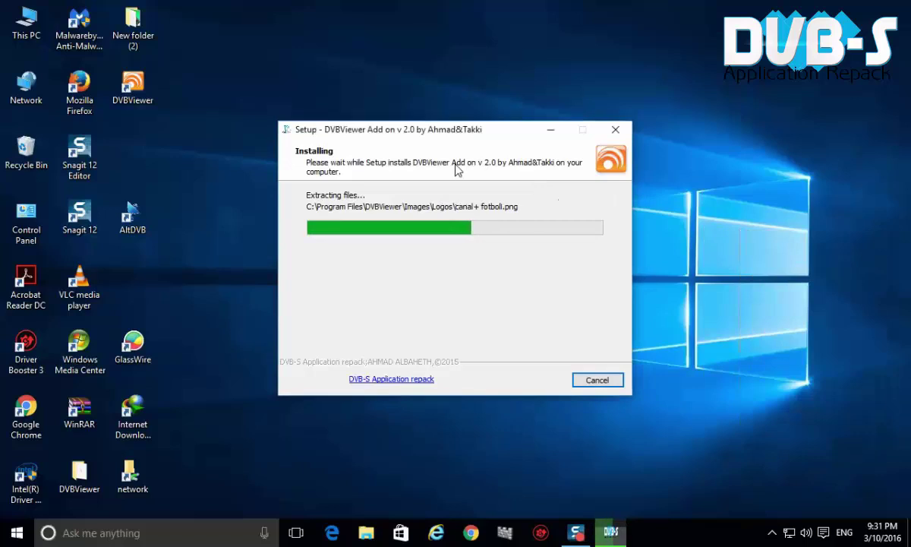
right_click(711, 203)
click(743, 249)
click(478, 161)
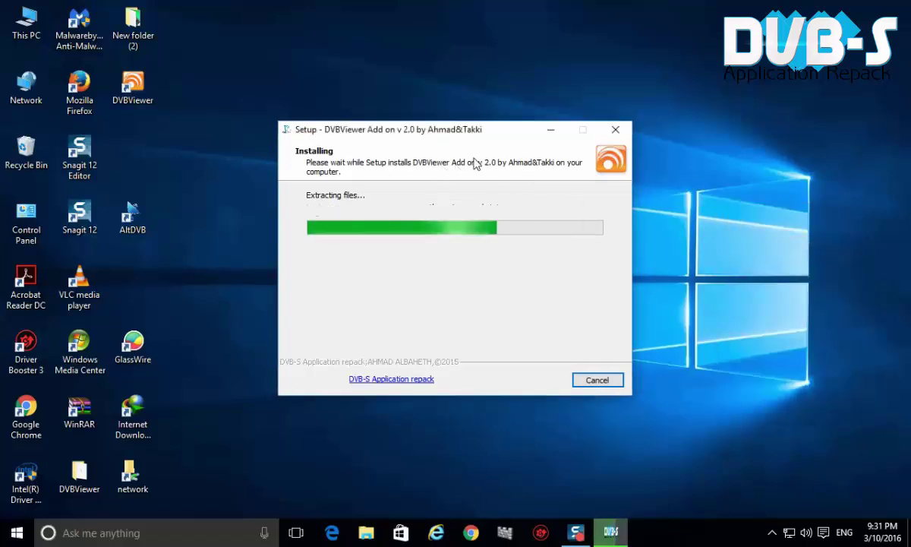
right_click(682, 202)
click(709, 238)
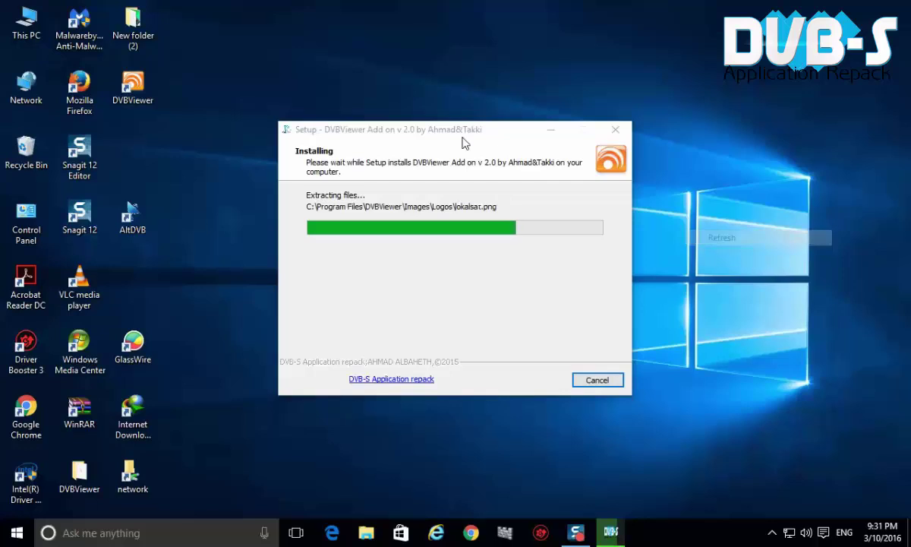
click(463, 141)
right_click(702, 221)
click(725, 258)
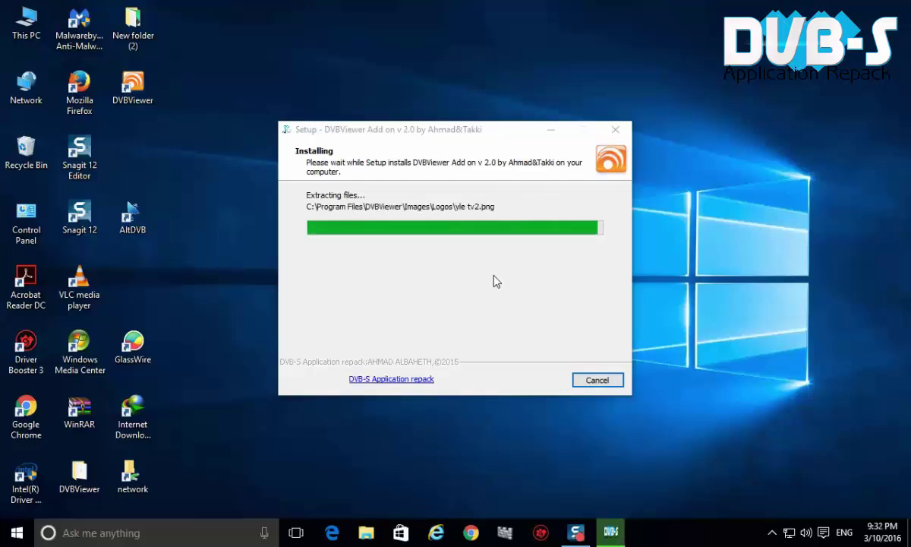
Finish the add-on setup, then launch DVBViewer and choose to start its configuration wizard from scratch
click(536, 381)
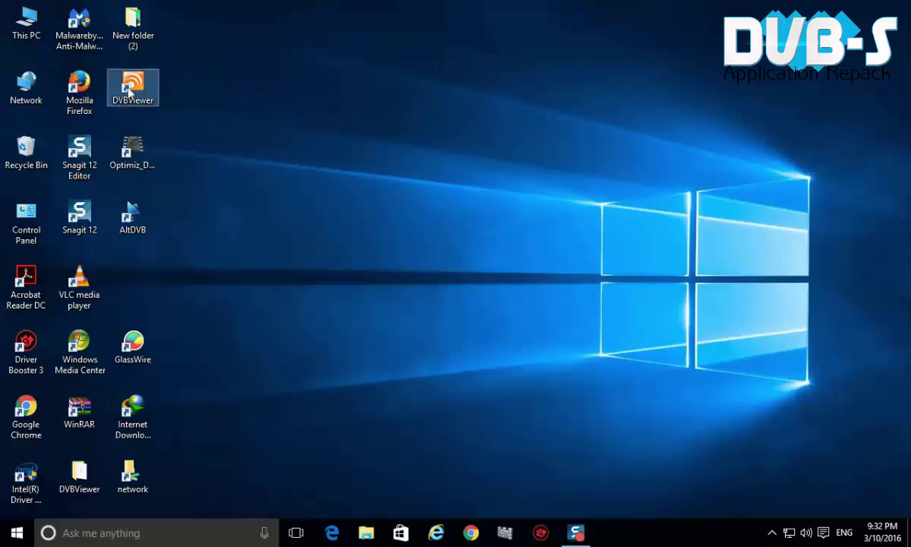
click(551, 404)
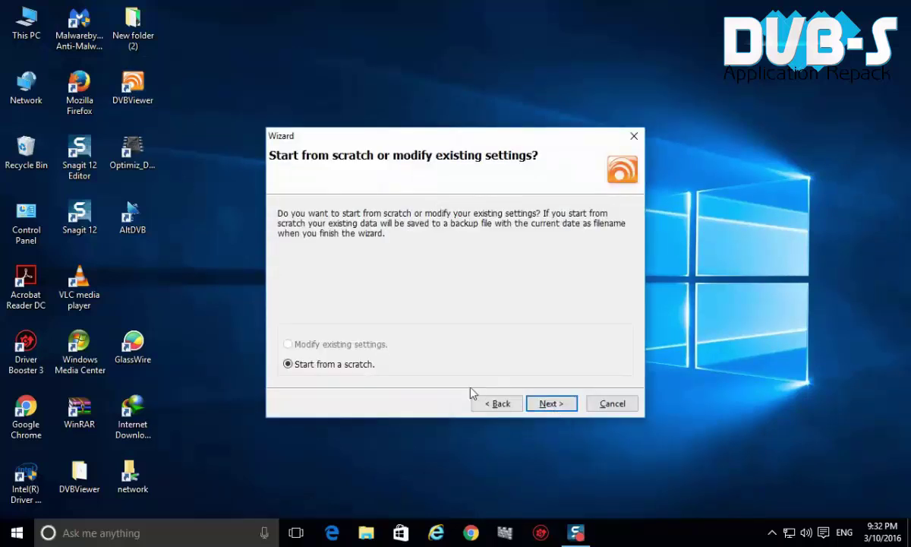
click(552, 404)
Keep C:\Users\Public\Videos\ as the timeshift folder and continue the wizard to the DirectX settings
click(553, 404)
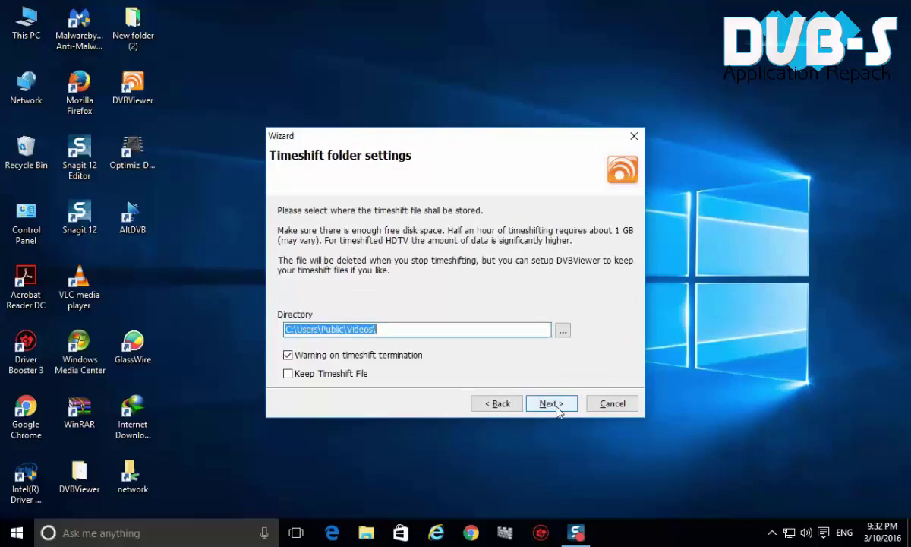
click(552, 404)
click(553, 404)
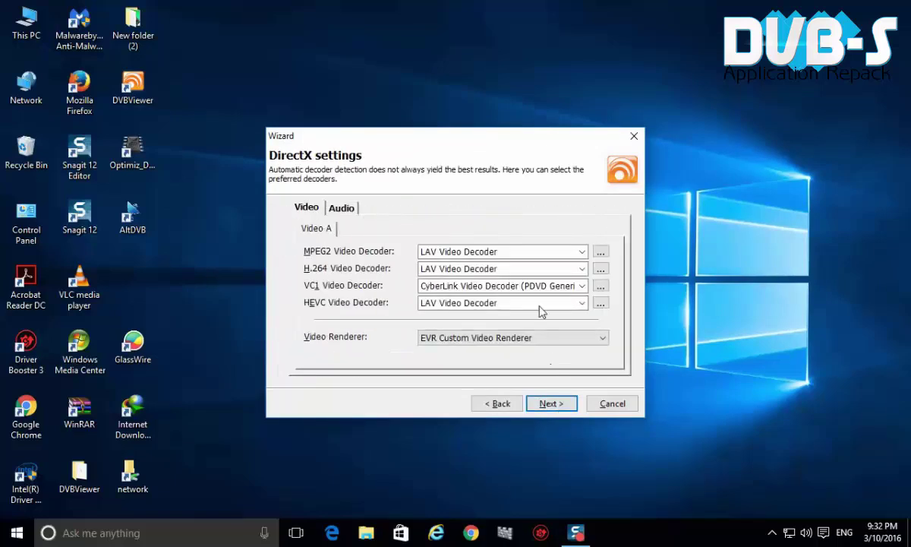
Set the VC1 video decoder to LAV Video Decoder and the MP3 audio decoder to AC3Filter, continuing to the DVD settings
click(507, 287)
click(505, 343)
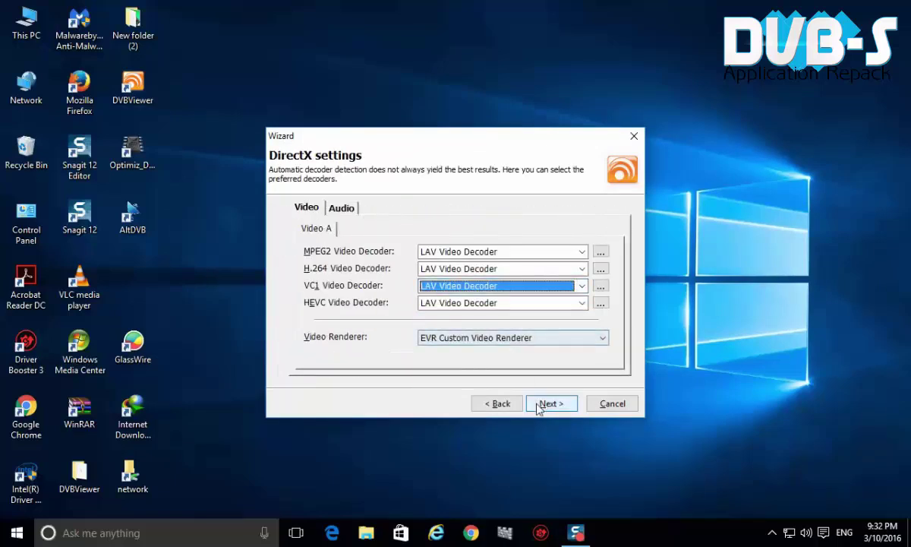
click(346, 210)
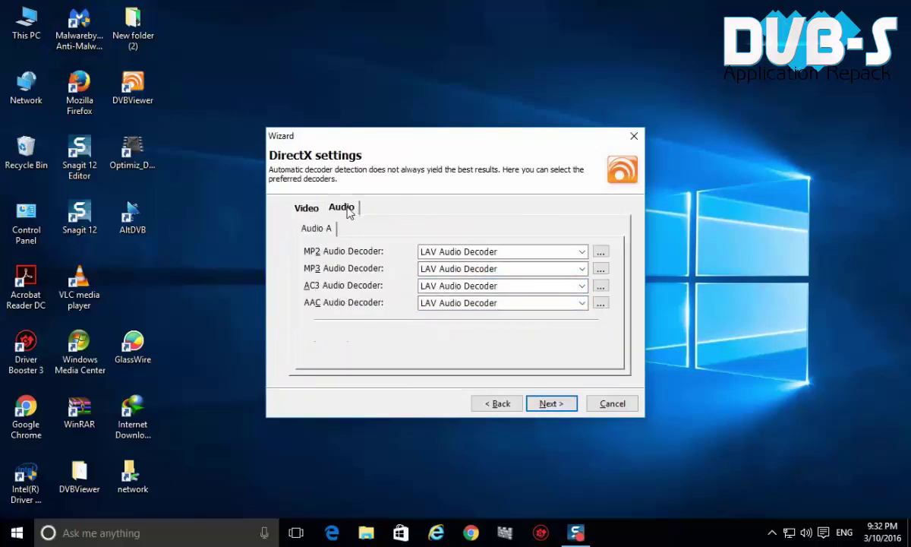
click(465, 270)
click(471, 315)
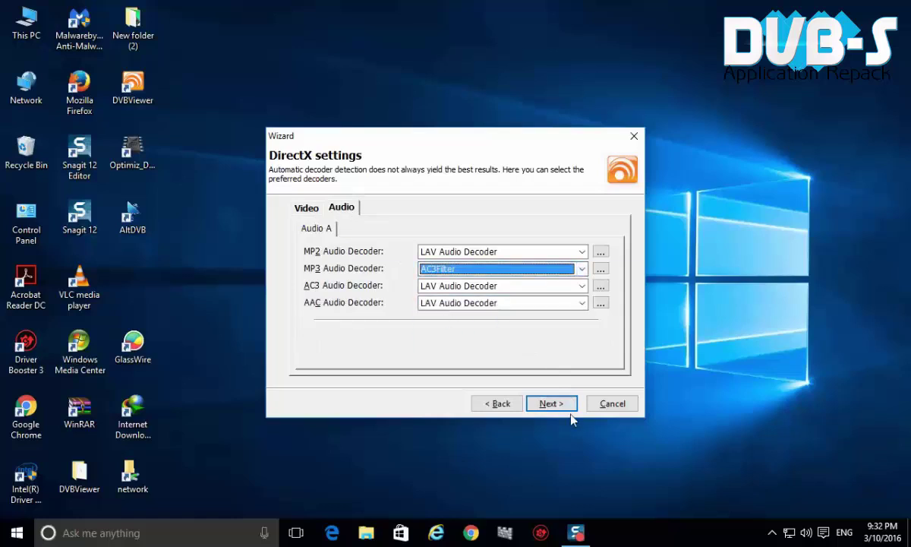
click(549, 404)
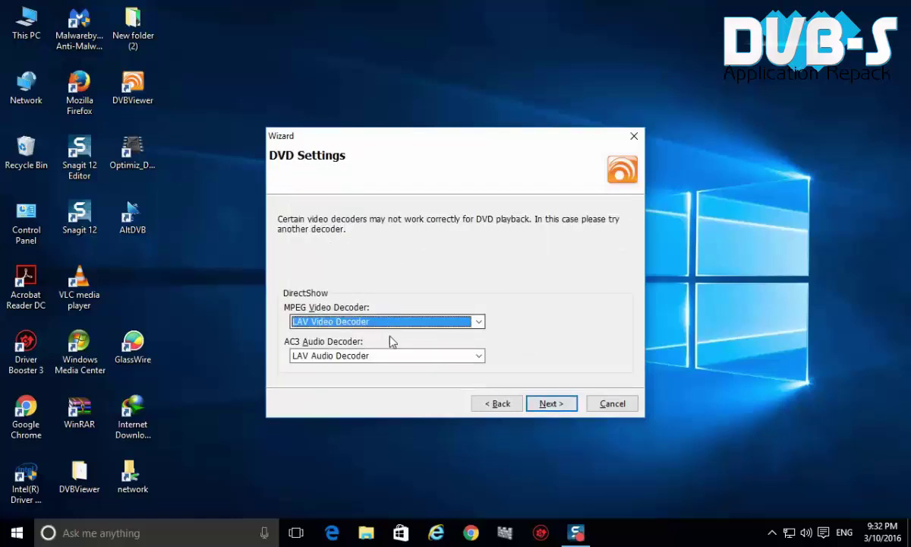
Set the AC3 audio decoder for DVD playback to AC3Filter and continue the wizard
click(391, 355)
click(377, 401)
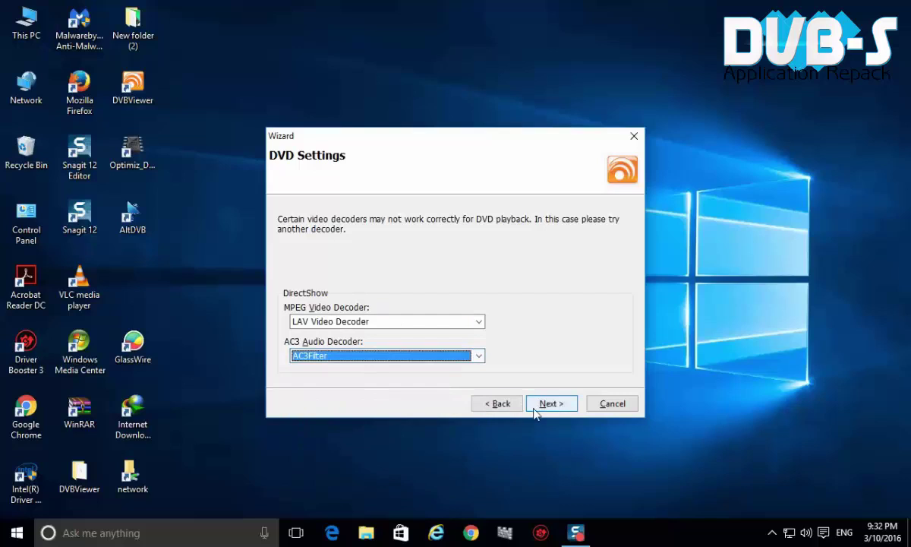
click(549, 404)
Accept the remaining wizard pages, including hardware selection and the pictures folder, unchanged, and finish with launching DVBViewer enabled
click(551, 406)
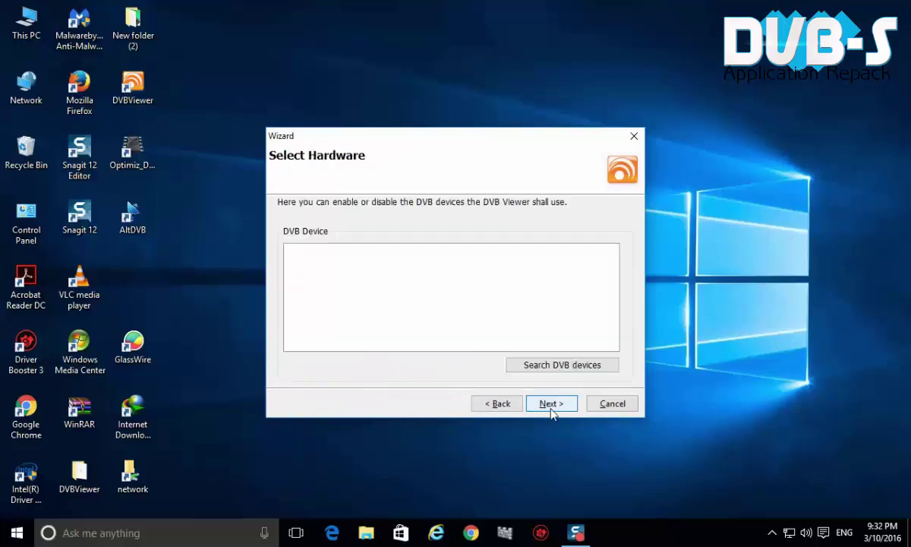
click(551, 406)
click(551, 405)
click(551, 405)
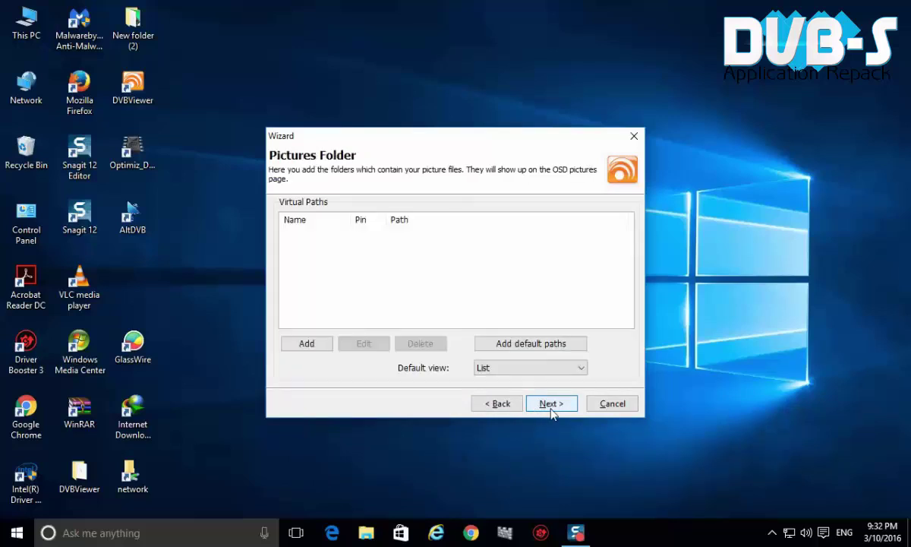
click(551, 405)
click(551, 405)
click(560, 409)
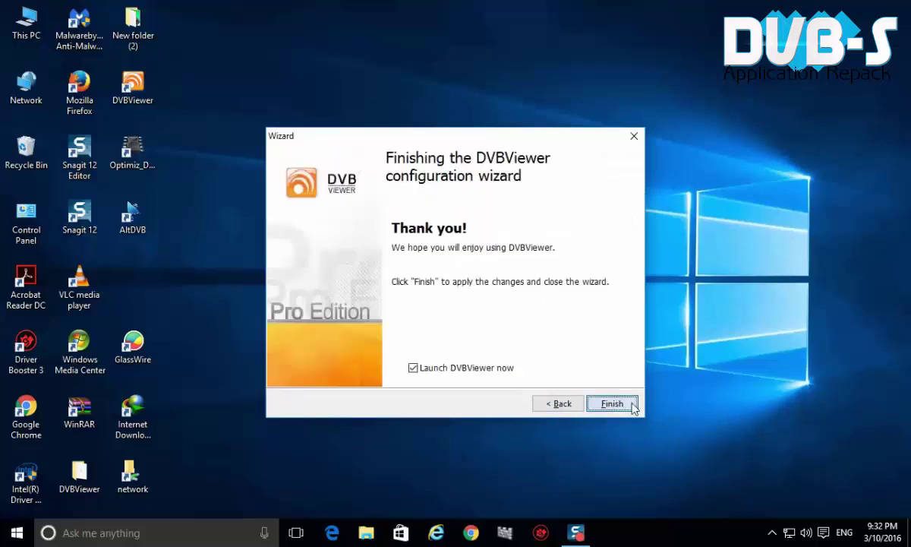
click(607, 346)
right_click(486, 60)
click(596, 105)
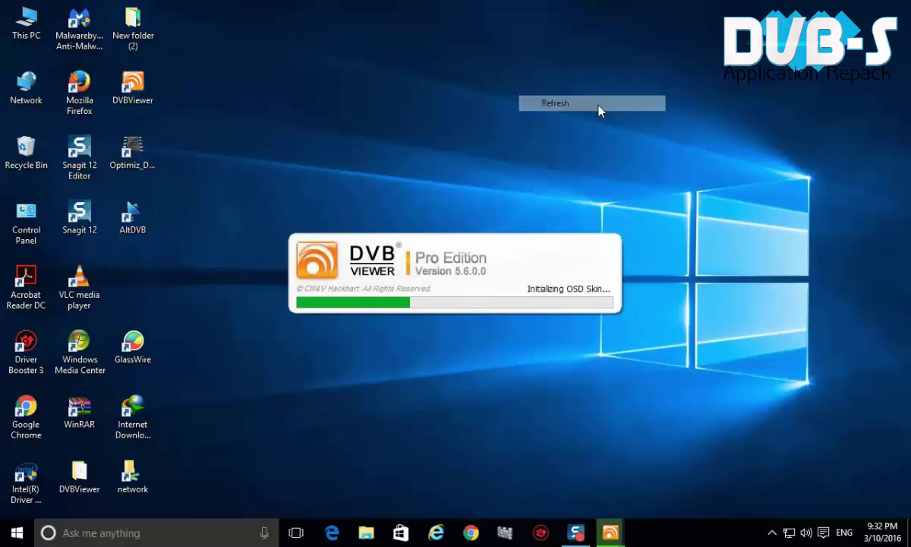
right_click(471, 112)
click(524, 153)
right_click(499, 79)
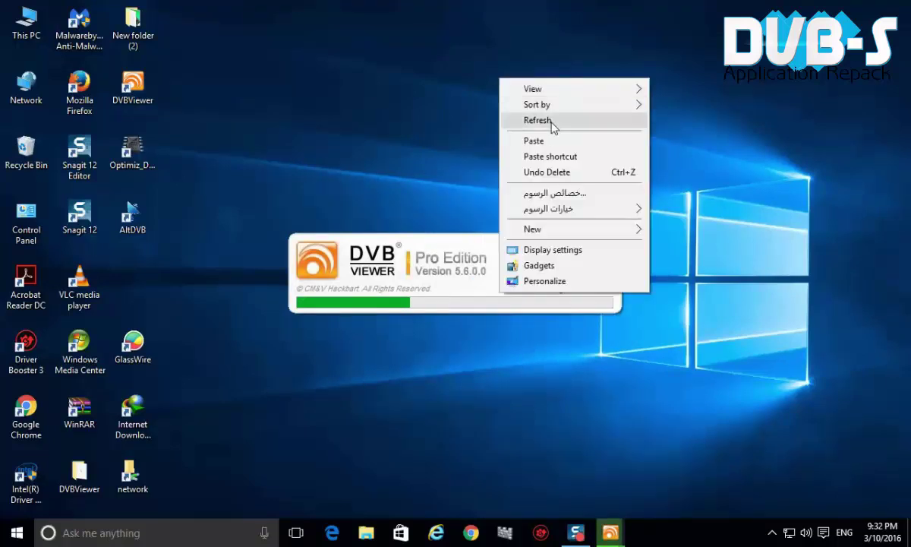
click(555, 122)
drag(482, 164, 513, 57)
click(472, 73)
click(497, 141)
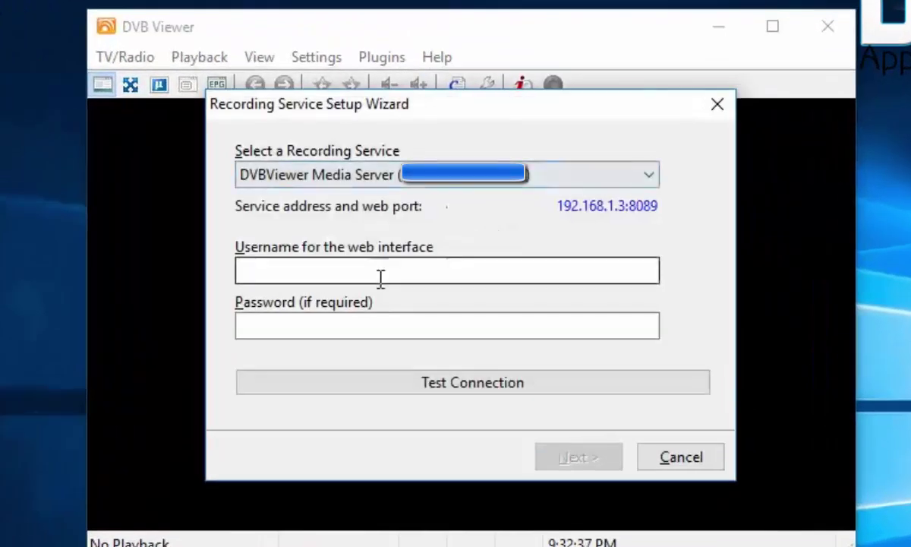
Enter the web interface username and password for the DVBViewer Media Server, test the connection, and complete the Recording Service setup
click(380, 278)
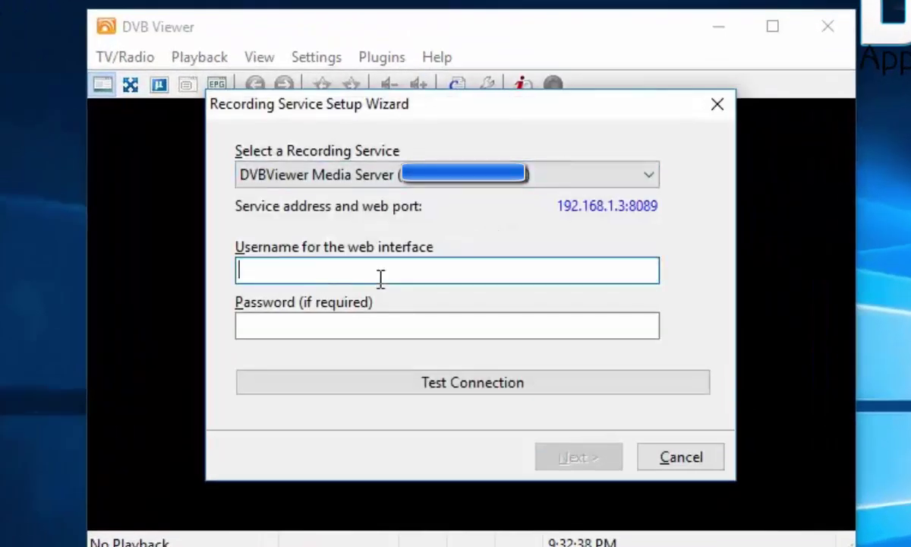
click(372, 323)
text(**)
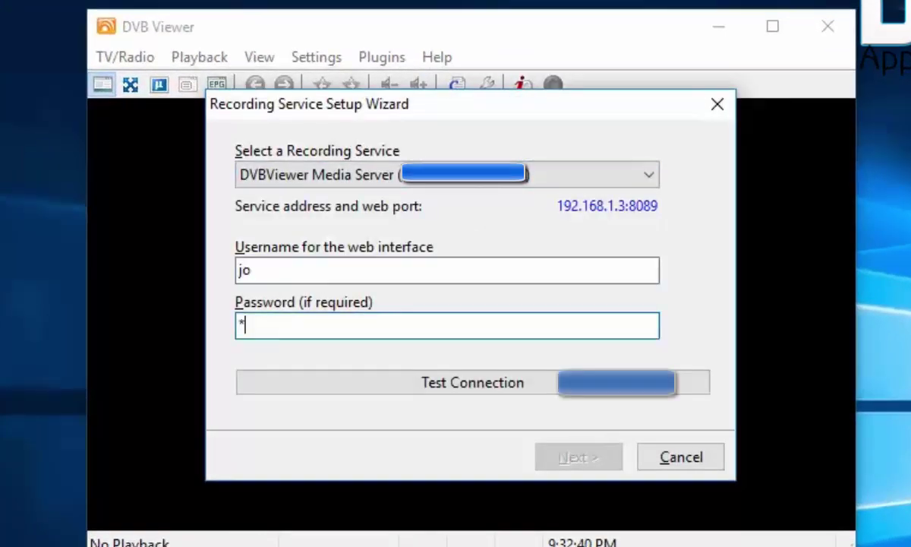
click(477, 393)
click(578, 456)
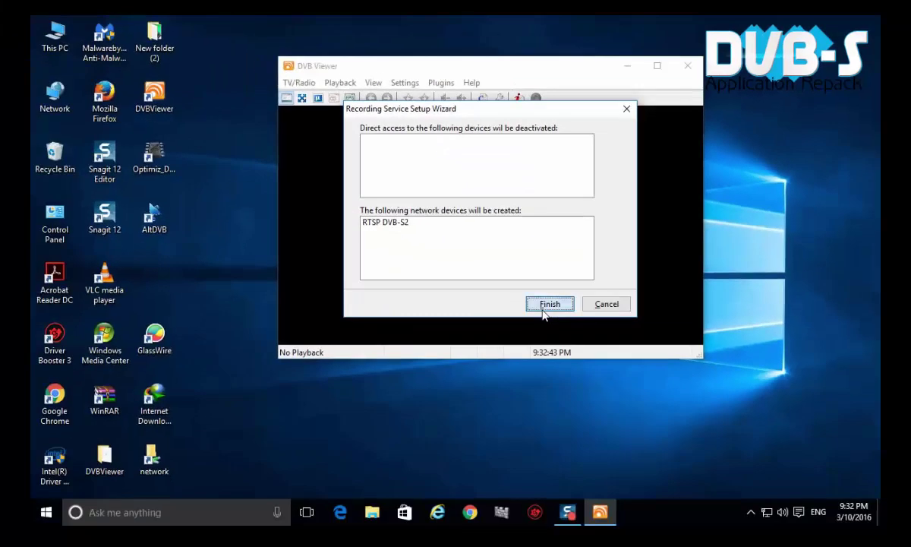
click(548, 305)
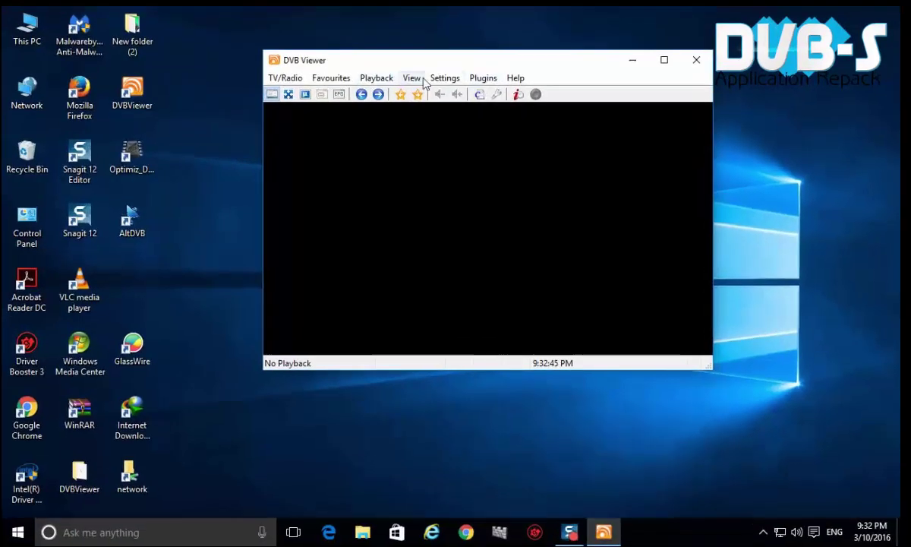
Review the Recording Service section of the program options and accept its settings
click(449, 82)
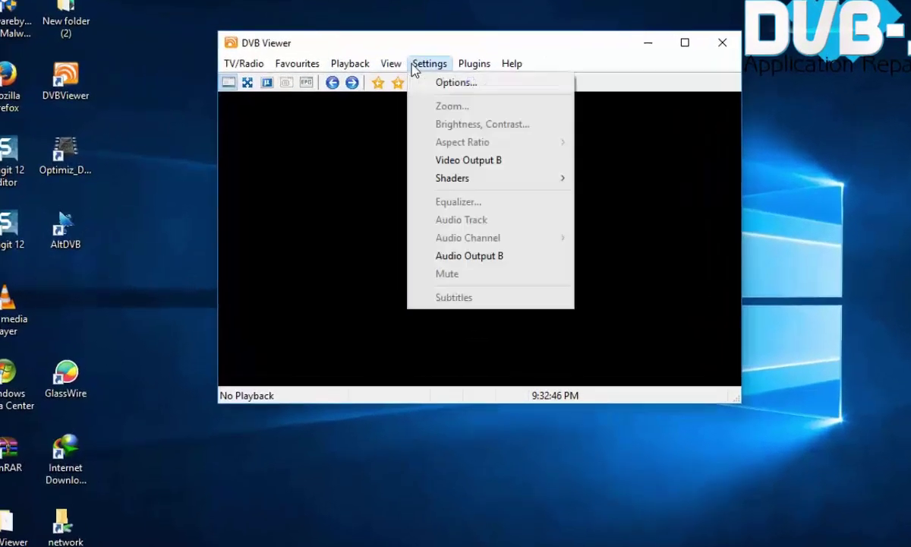
click(471, 98)
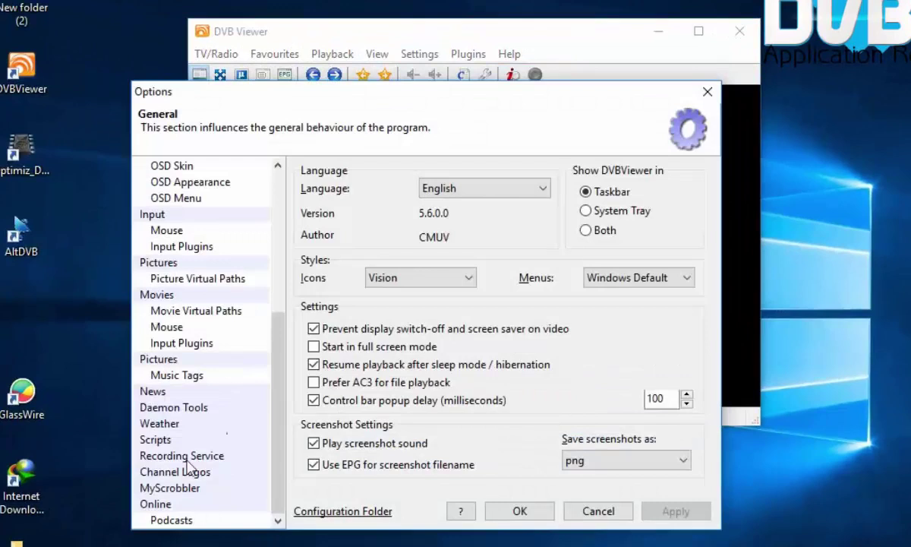
click(182, 456)
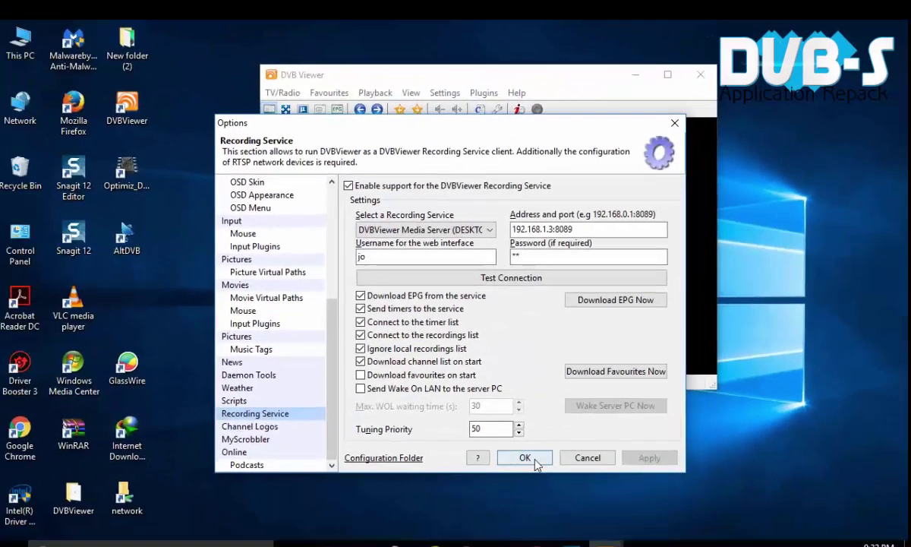
click(519, 510)
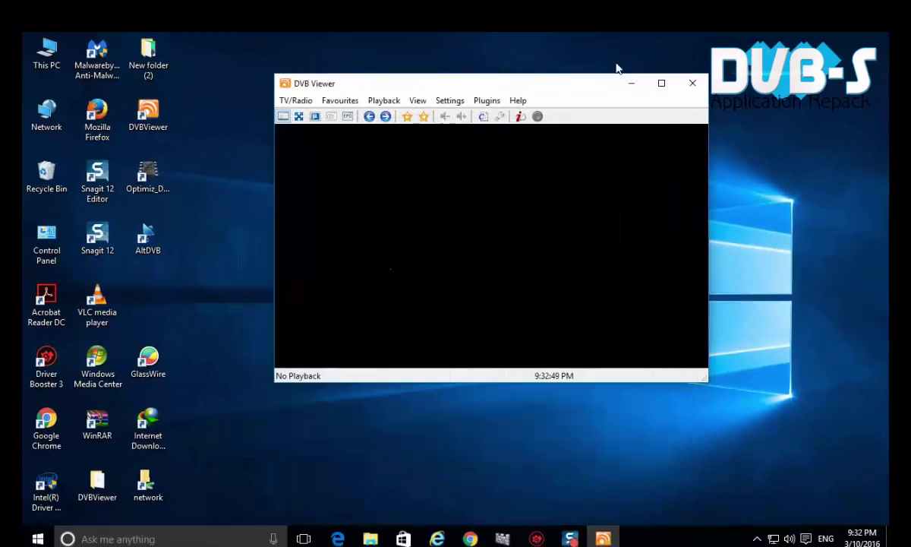
Close DVBViewer and start it again from the desktop
click(692, 83)
double_click(155, 122)
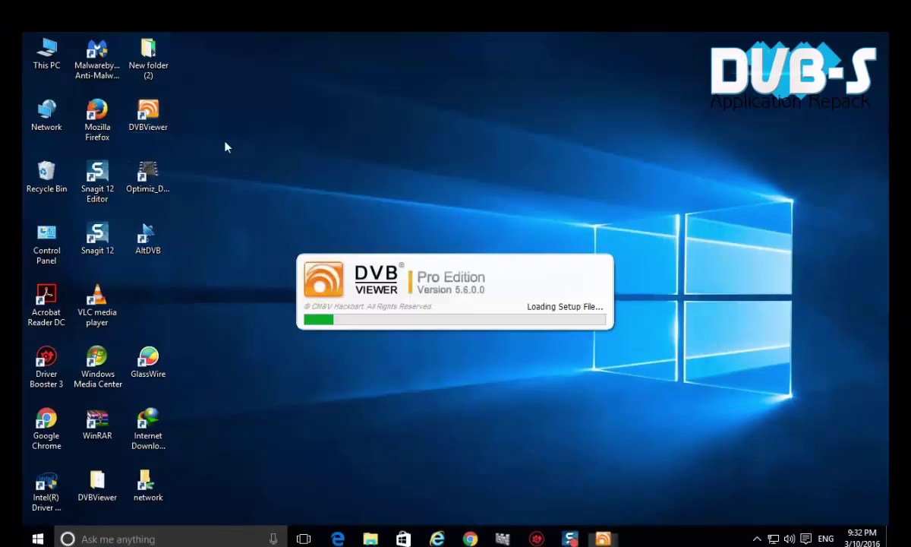
right_click(561, 137)
click(630, 176)
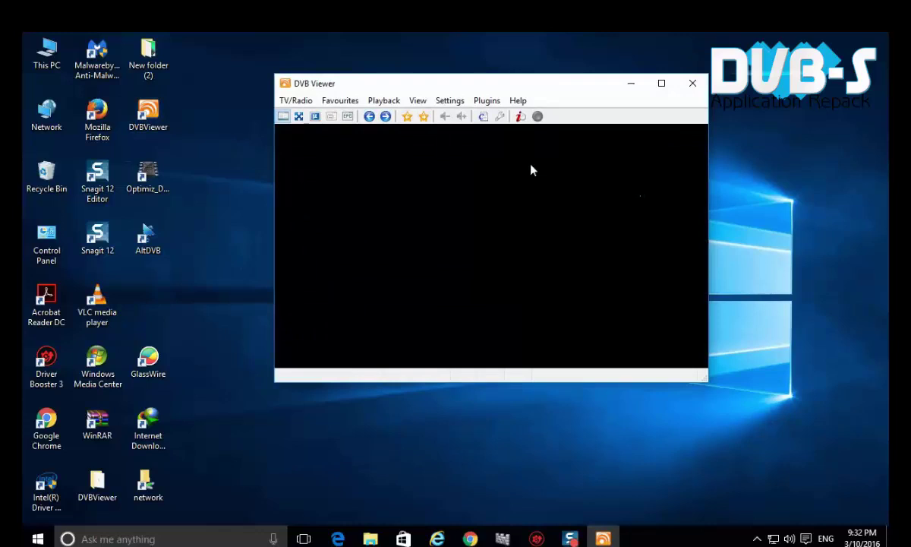
Tune to the Jeem HD channel from the favourites and reposition the player window on the desktop
click(448, 101)
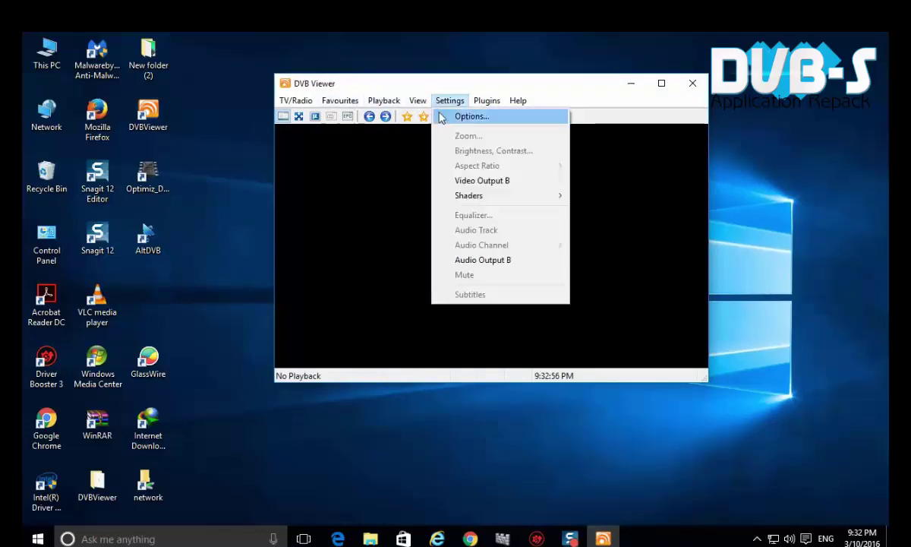
click(296, 100)
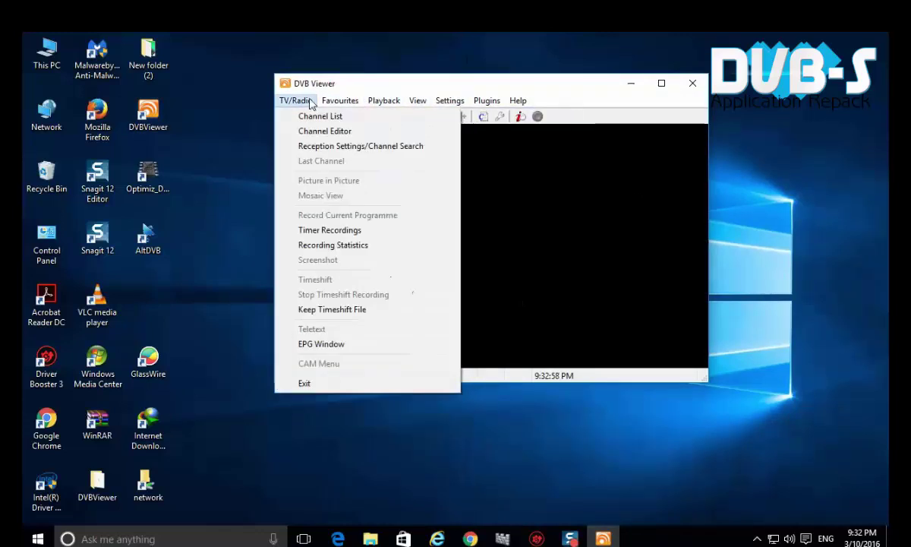
click(308, 116)
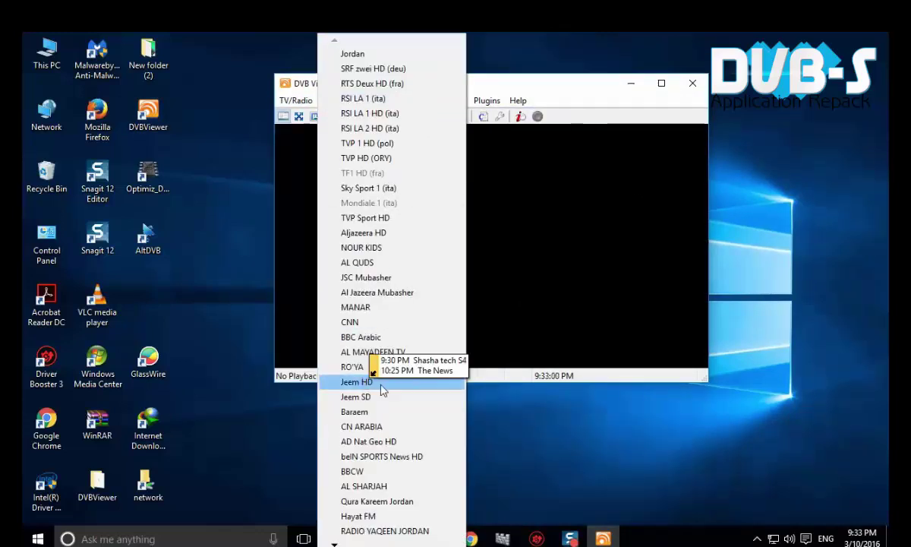
click(246, 221)
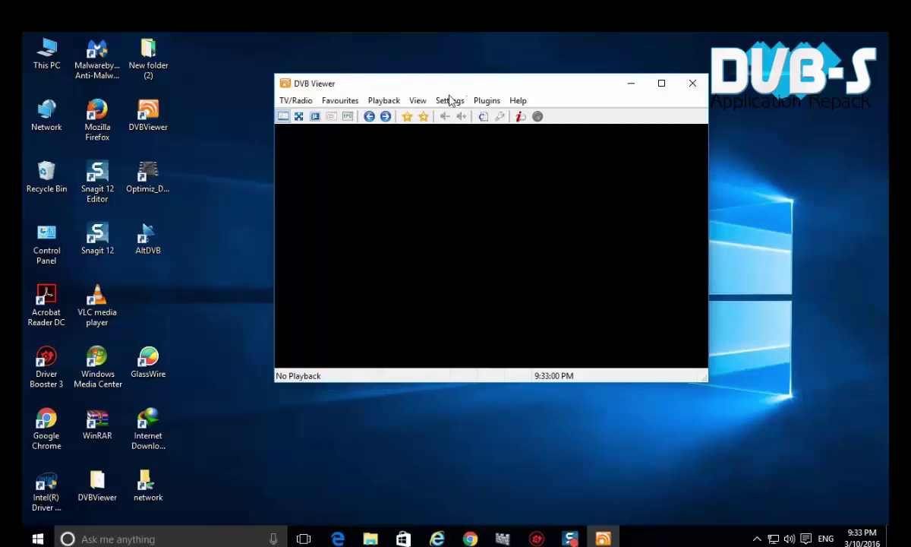
right_click(789, 177)
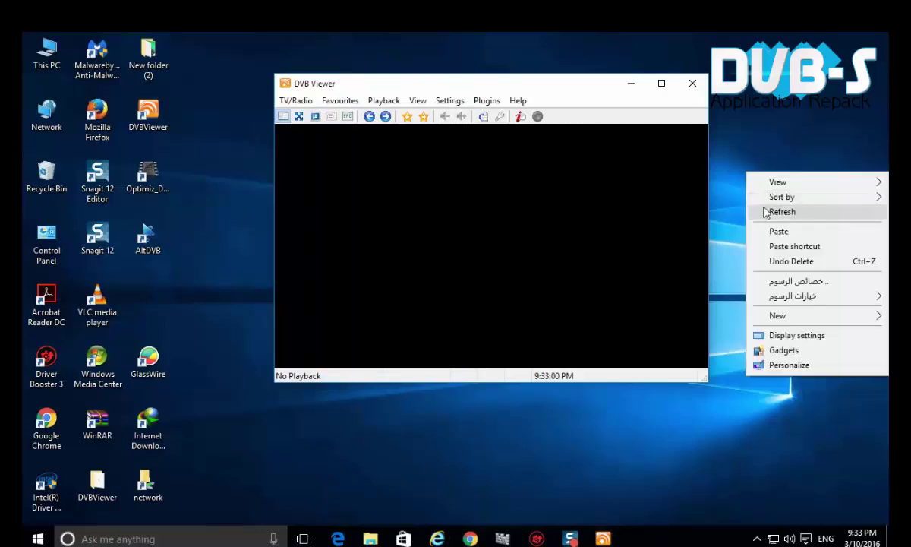
click(759, 210)
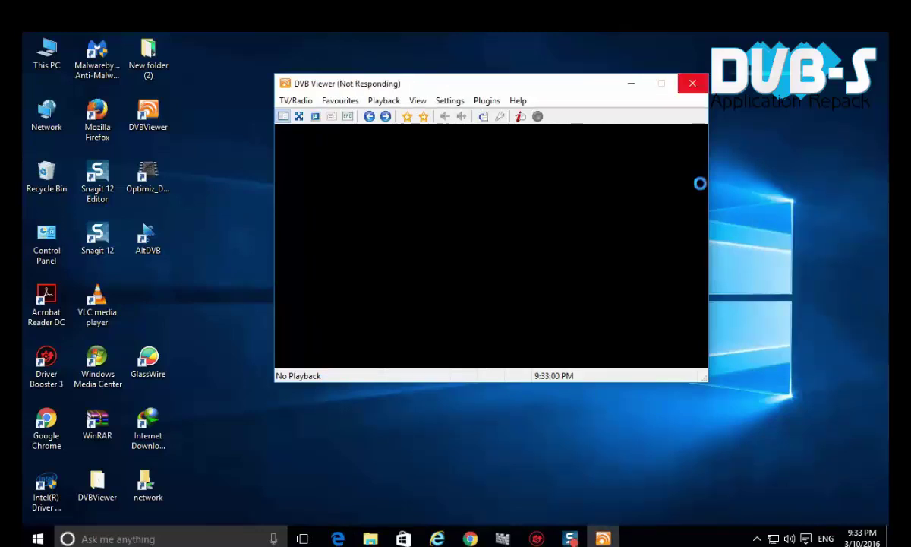
drag(394, 67, 421, 86)
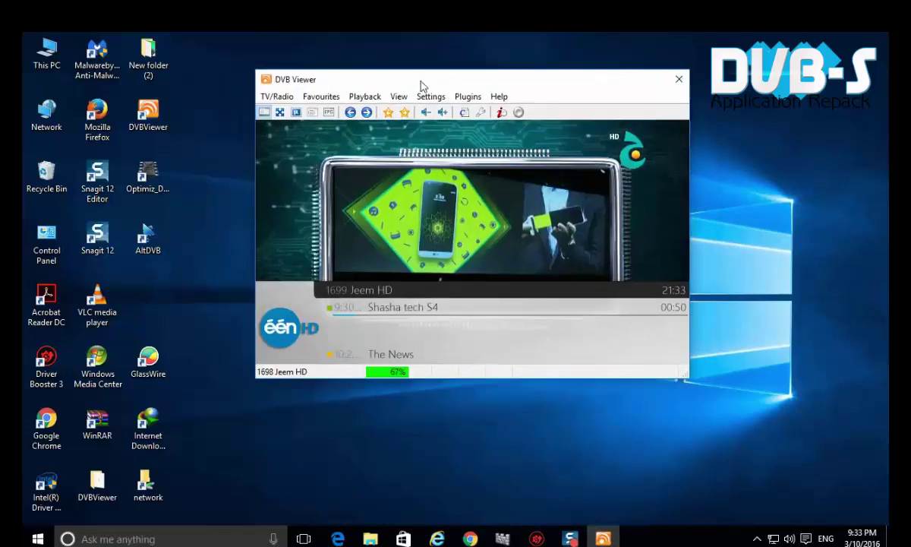
Set the OSD skin to Confluence-X in the program options and apply it
click(430, 97)
click(451, 112)
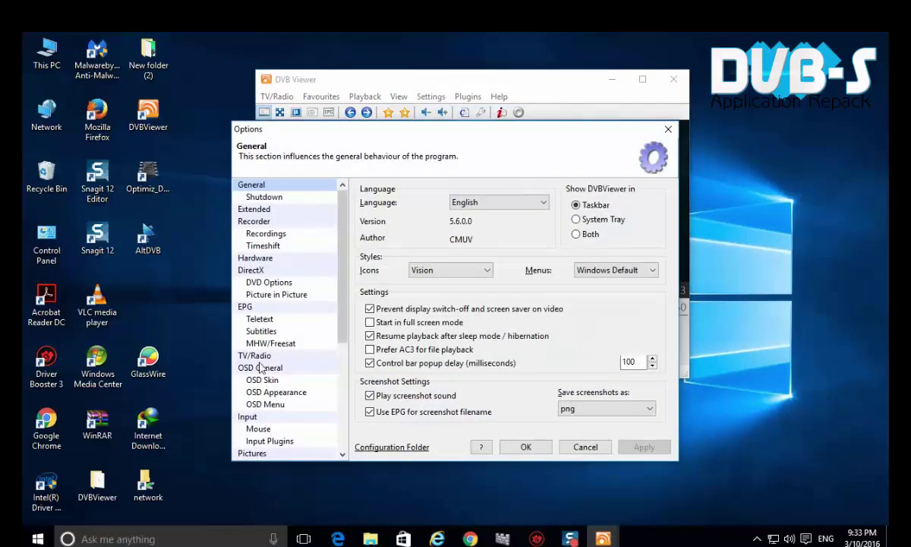
click(256, 381)
click(416, 207)
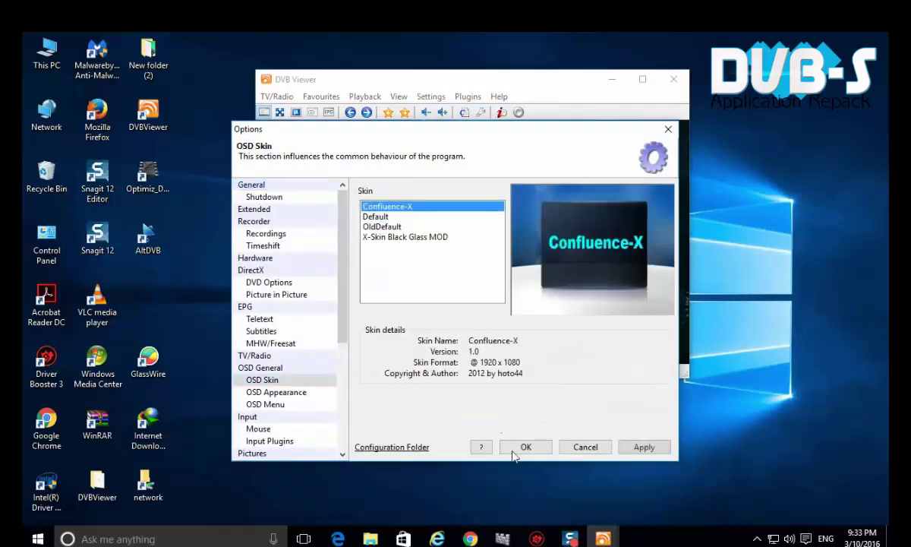
click(526, 446)
right_click(723, 156)
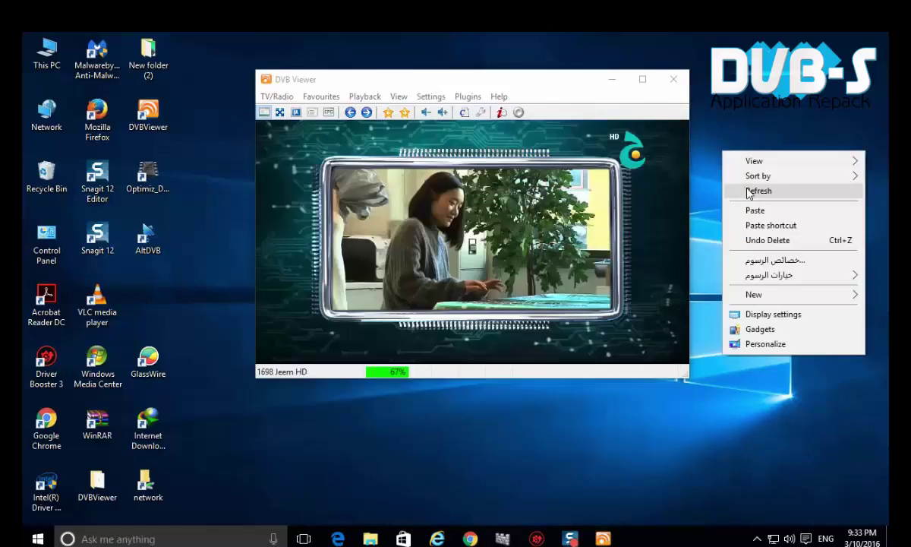
click(748, 189)
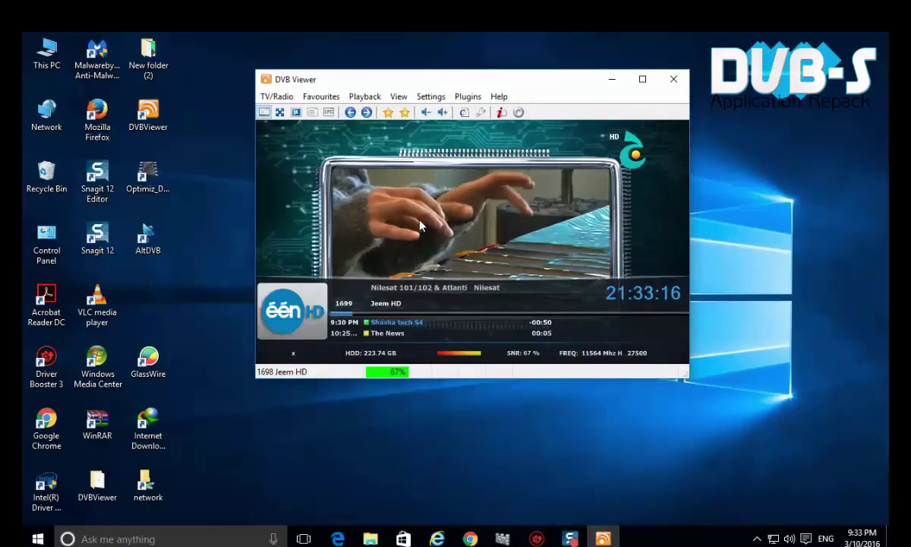
Set the video's aspect ratio to None
click(417, 99)
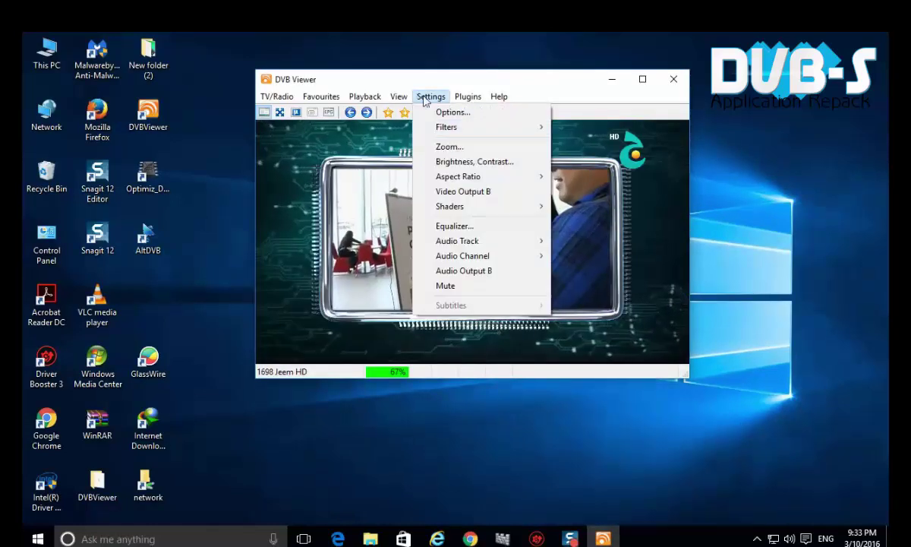
mouse_move(455, 176)
click(584, 256)
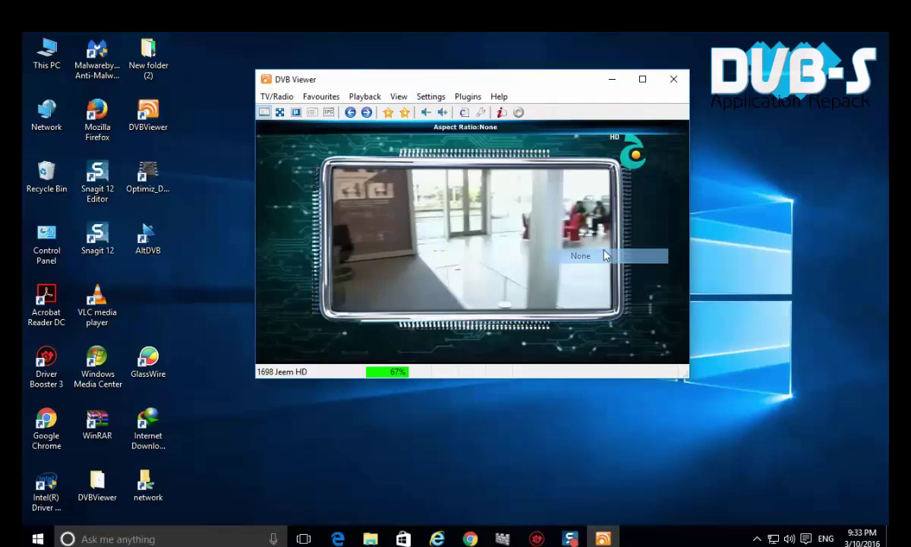
Tune to the Jeem SD channel from the favourites and dismiss the source filter error
click(321, 97)
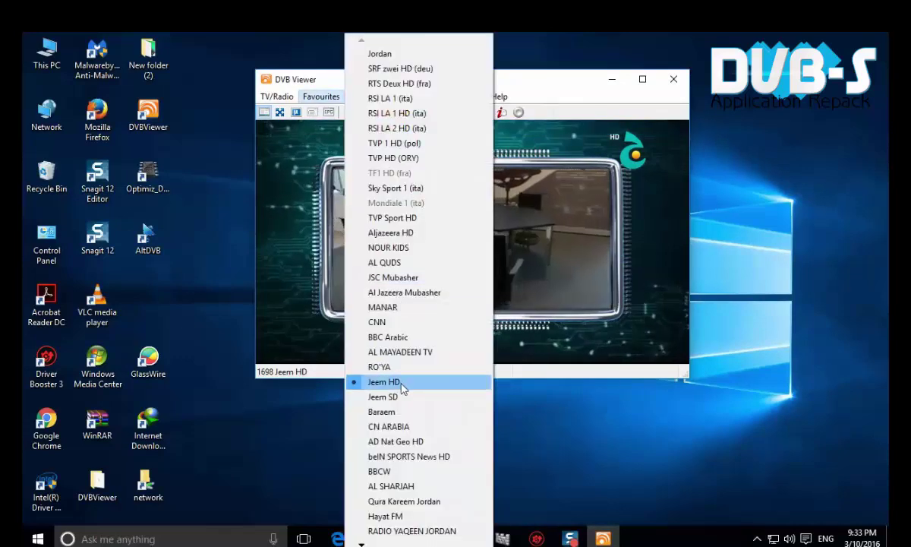
click(383, 381)
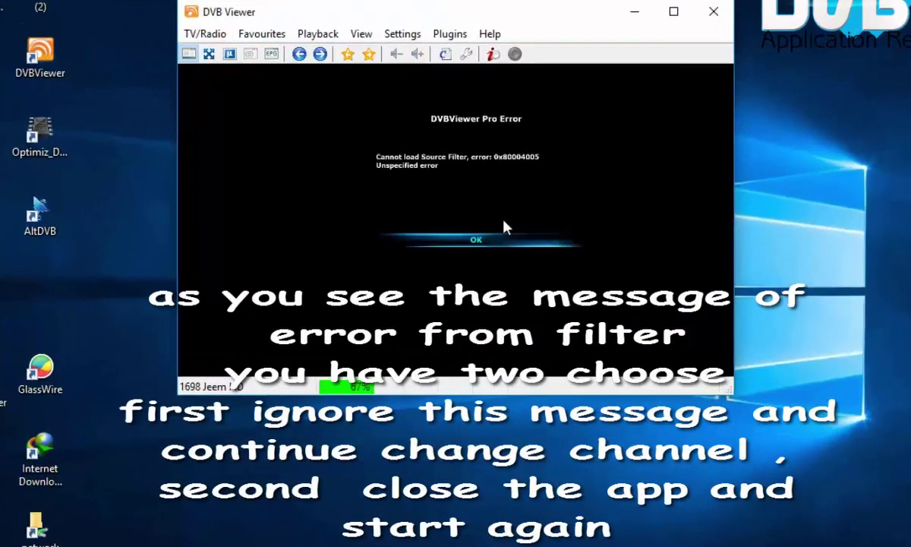
click(463, 242)
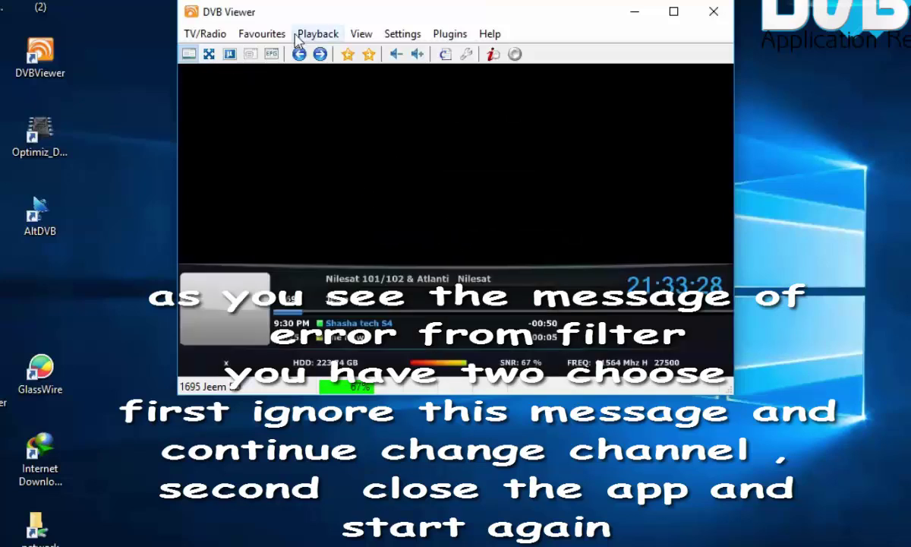
Switch back to the Jeem HD channel from the favourites and dismiss the source filter error
click(261, 33)
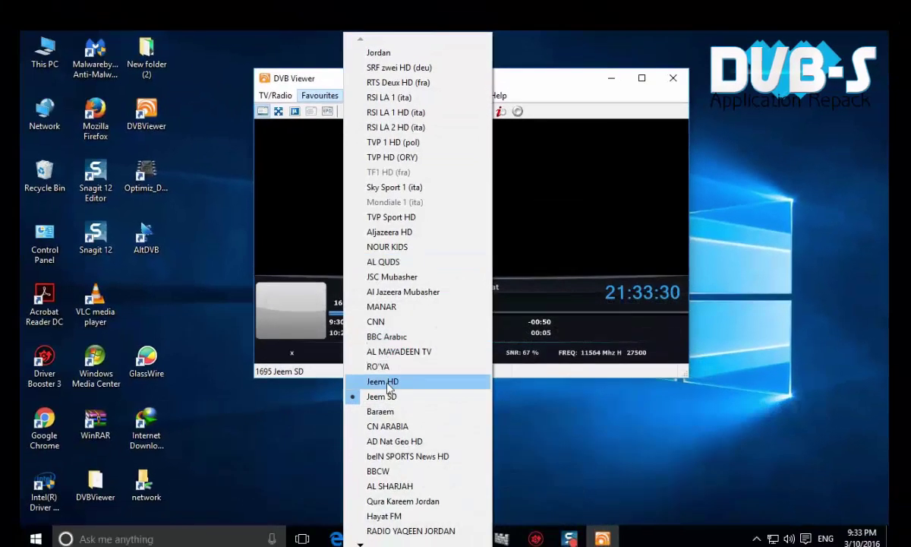
click(395, 388)
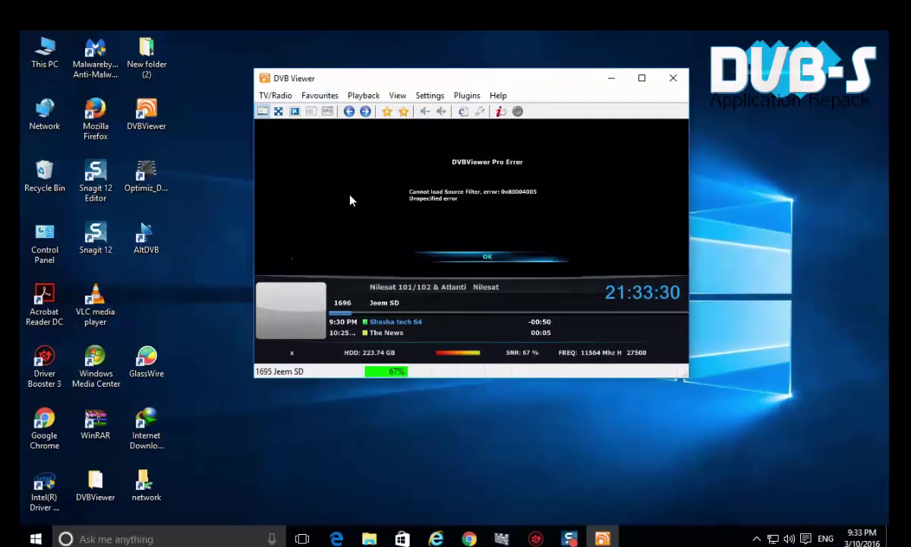
click(484, 261)
Tune to the Baraem channel from the favourites, followed by Jeem SD
click(319, 95)
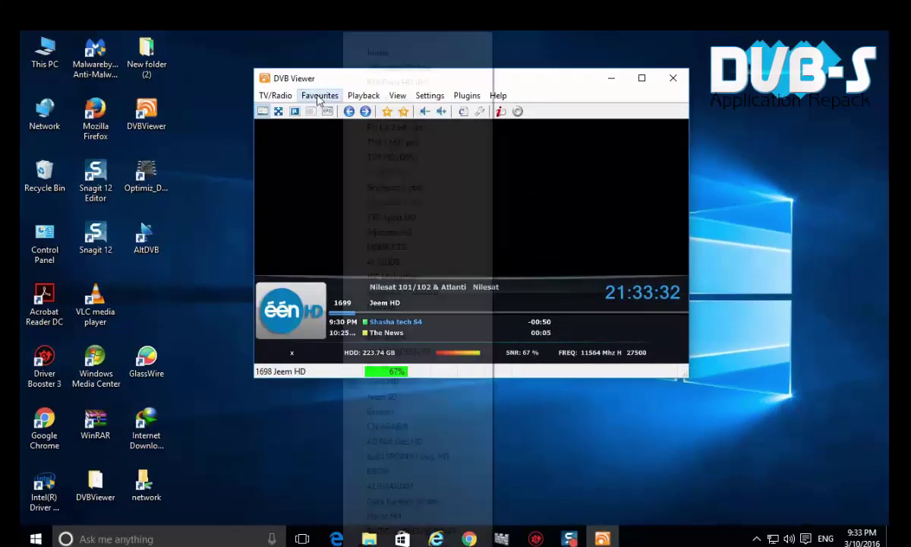
click(363, 411)
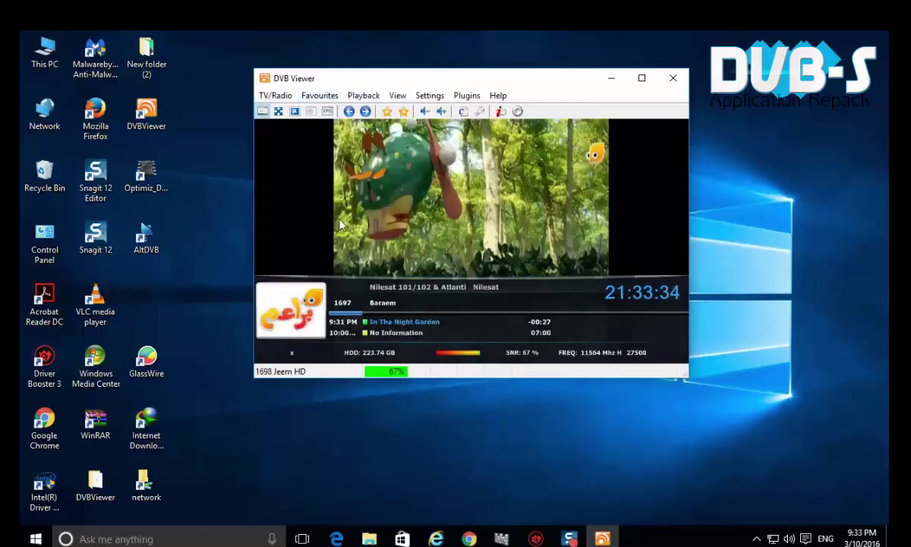
click(320, 95)
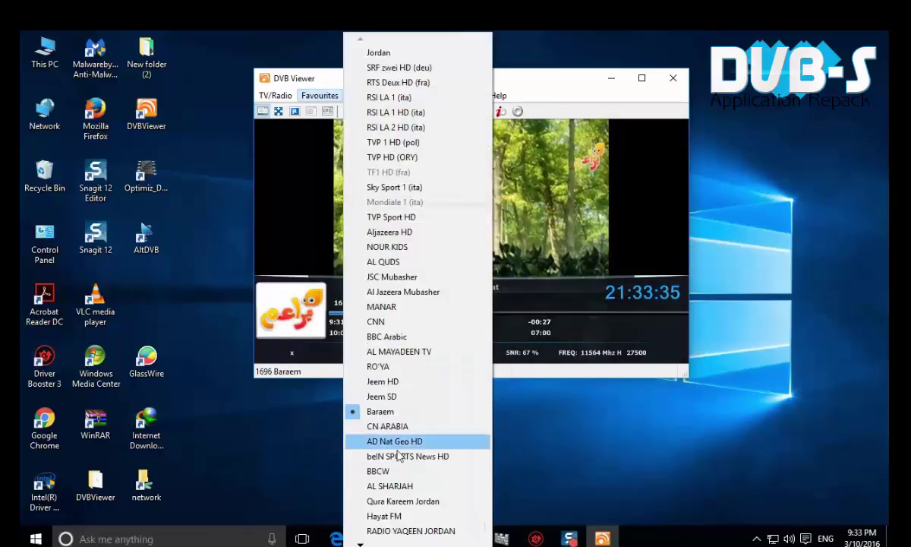
click(394, 398)
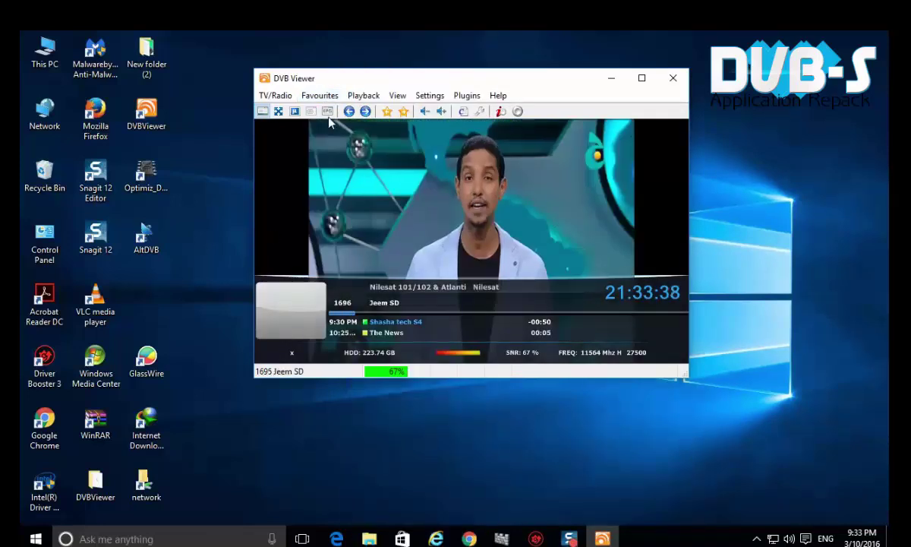
Set the TV/Radio clock selection of the DVB Source filter to Adaptive Audio Clock and accept the properties
click(319, 94)
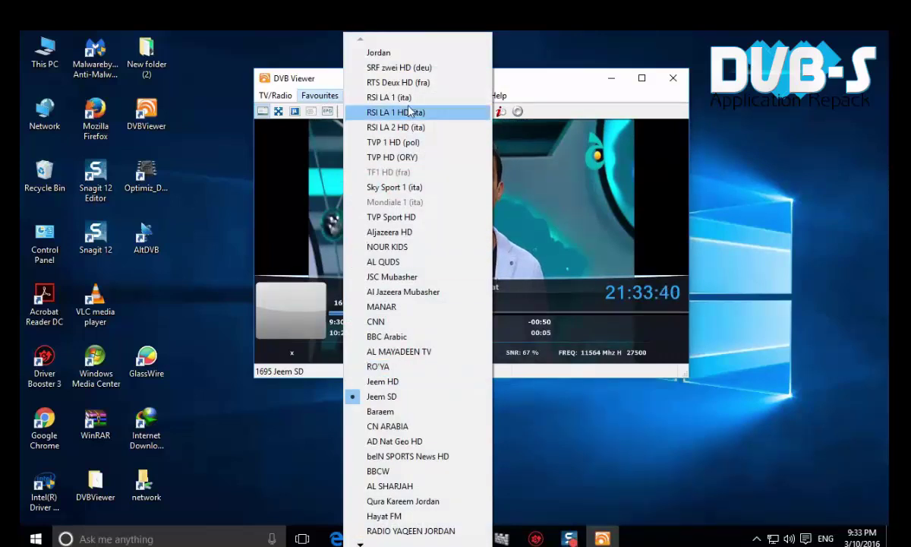
click(531, 92)
click(430, 96)
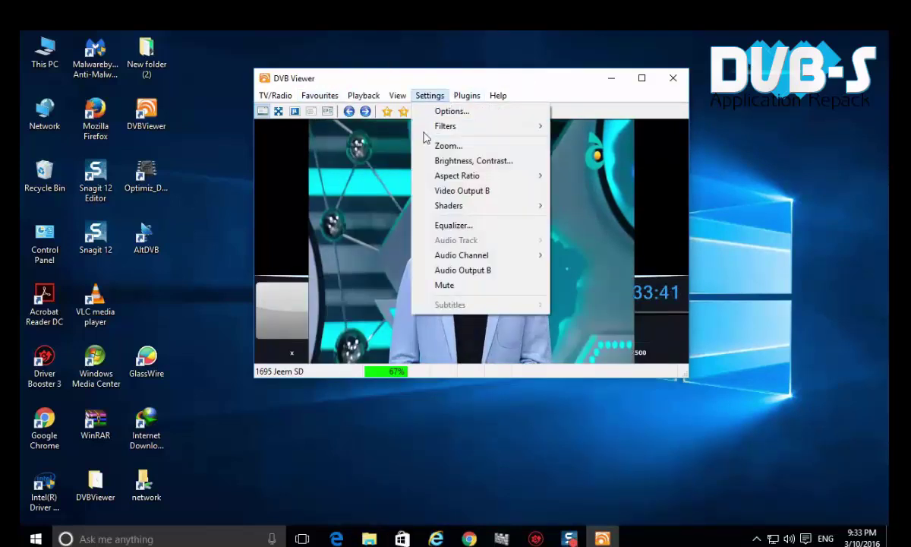
mouse_move(486, 126)
click(647, 208)
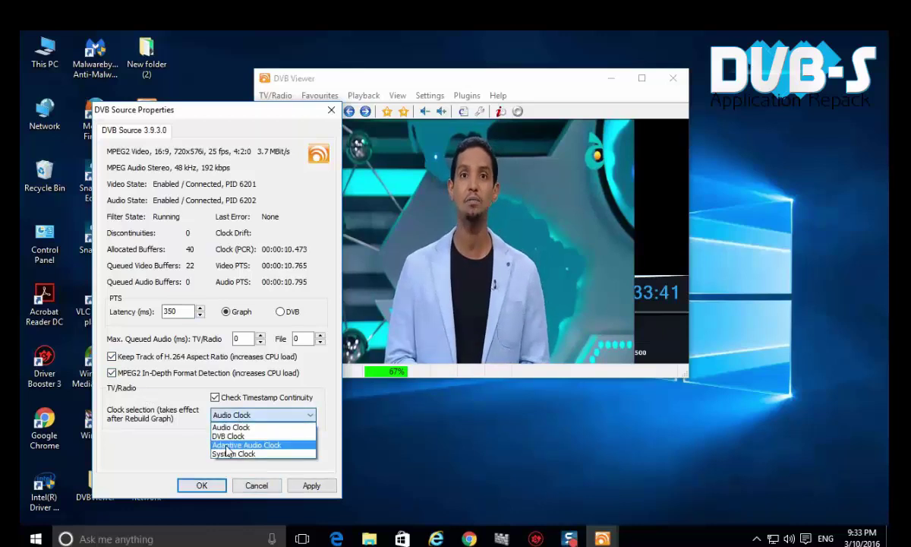
click(227, 452)
click(201, 485)
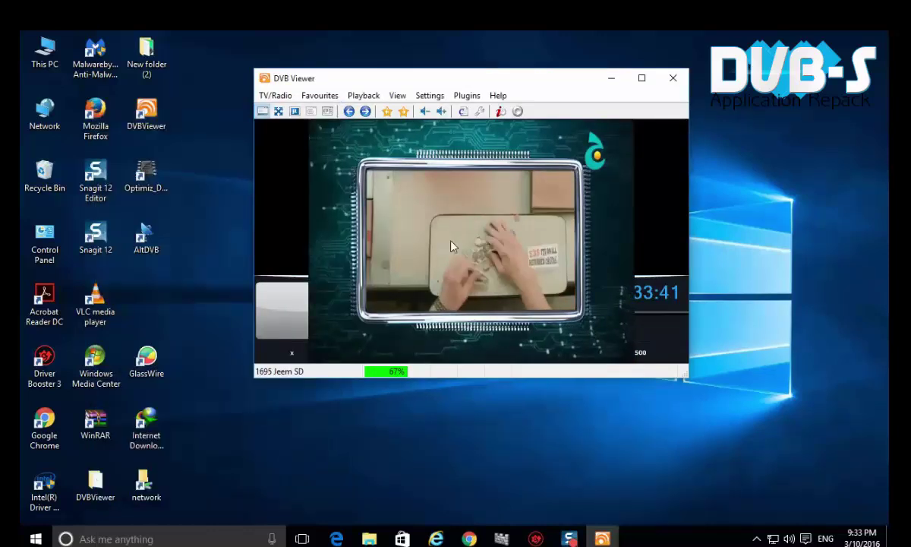
Reposition the player window on the desktop and switch favourites to Jeem HD and back to Jeem SD
drag(456, 243, 529, 227)
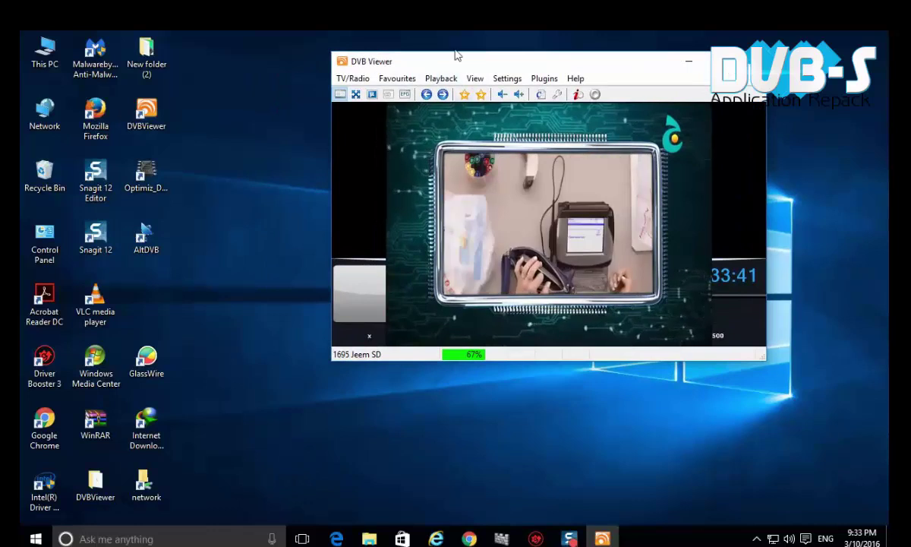
drag(464, 62, 446, 66)
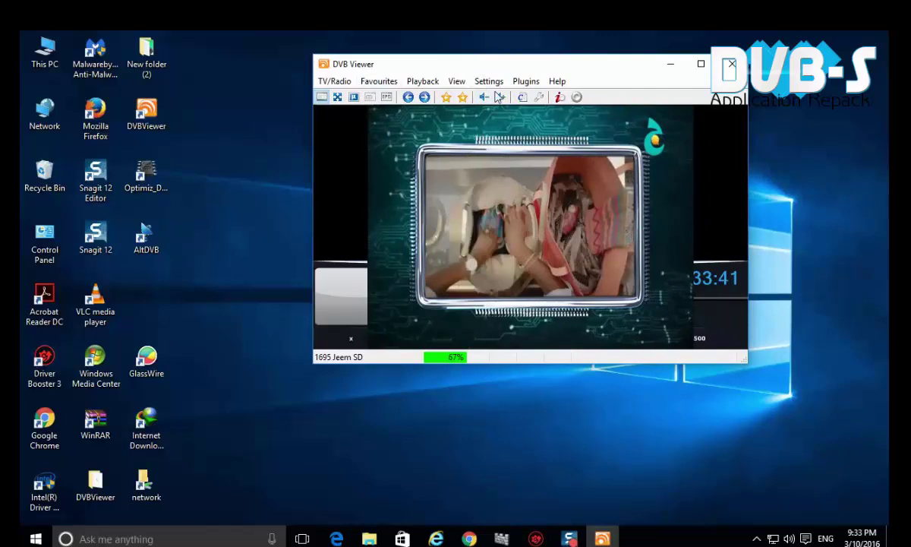
click(385, 86)
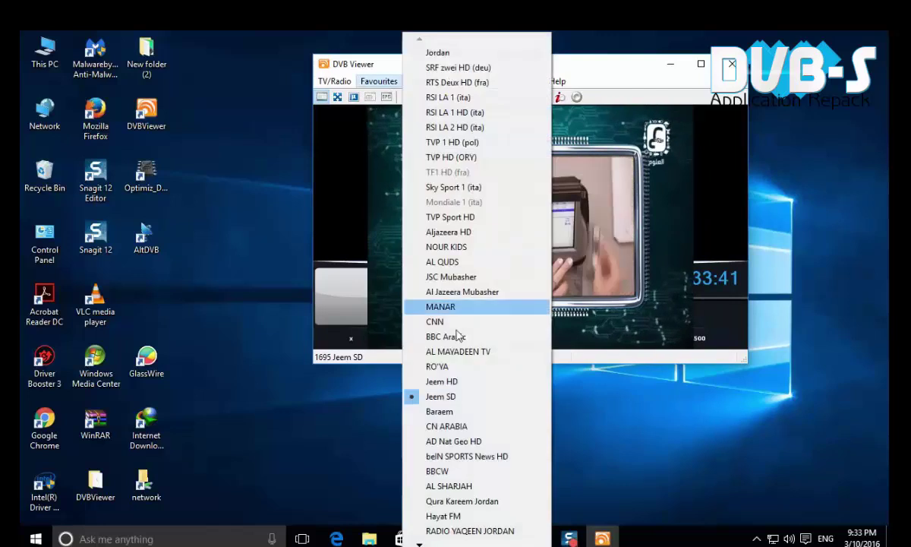
click(441, 381)
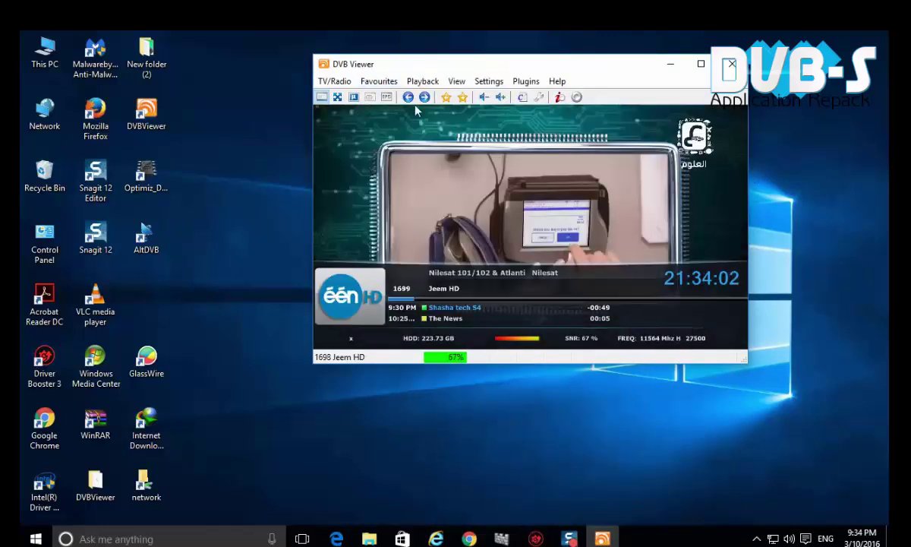
click(387, 85)
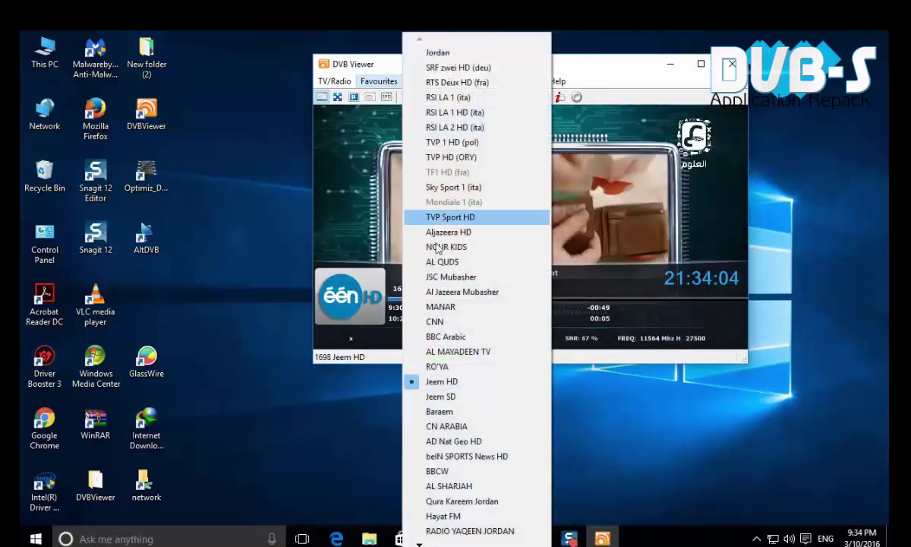
click(444, 396)
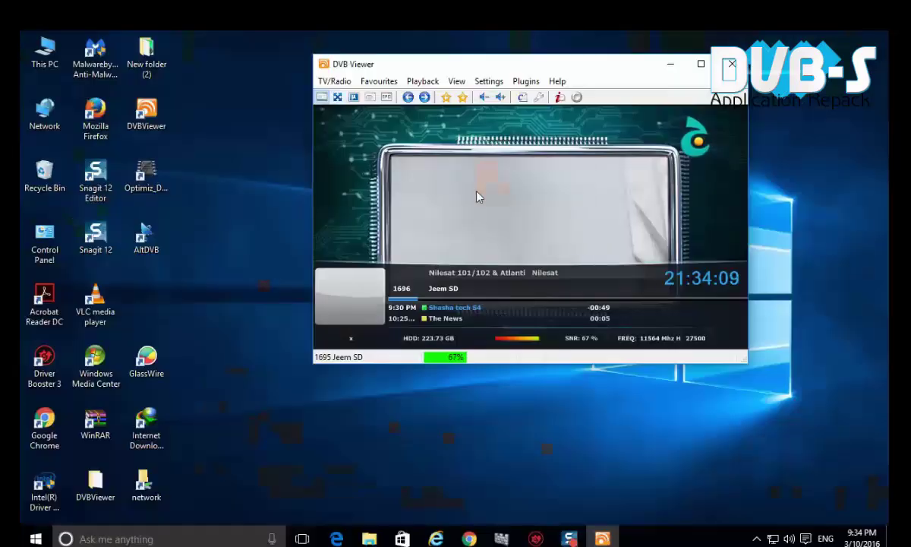
Tune to the AD Nat Geo HD channel from the favourites and toggle full-screen video on and off
click(378, 81)
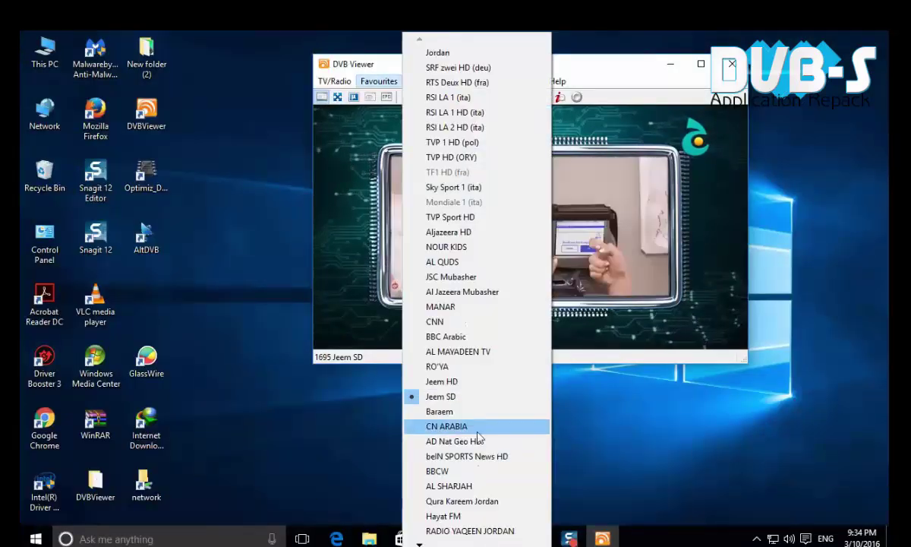
click(482, 441)
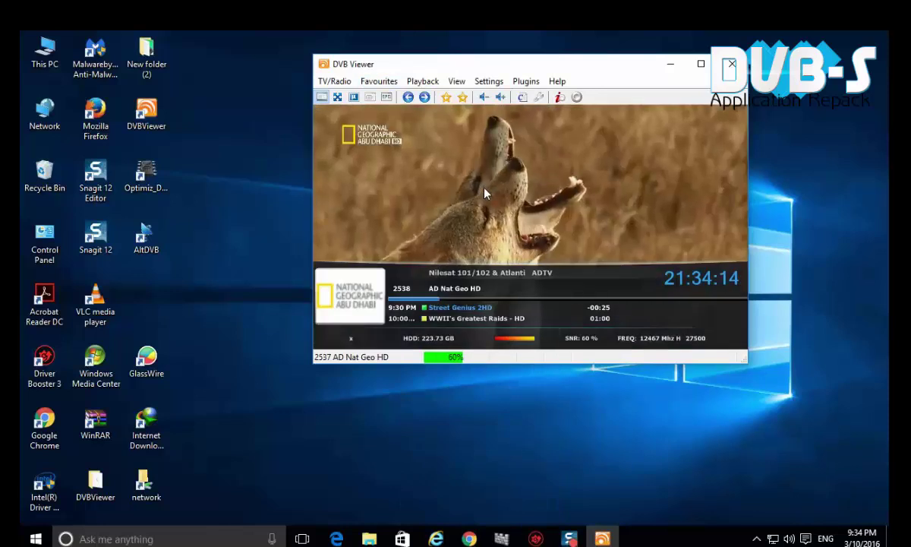
double_click(486, 193)
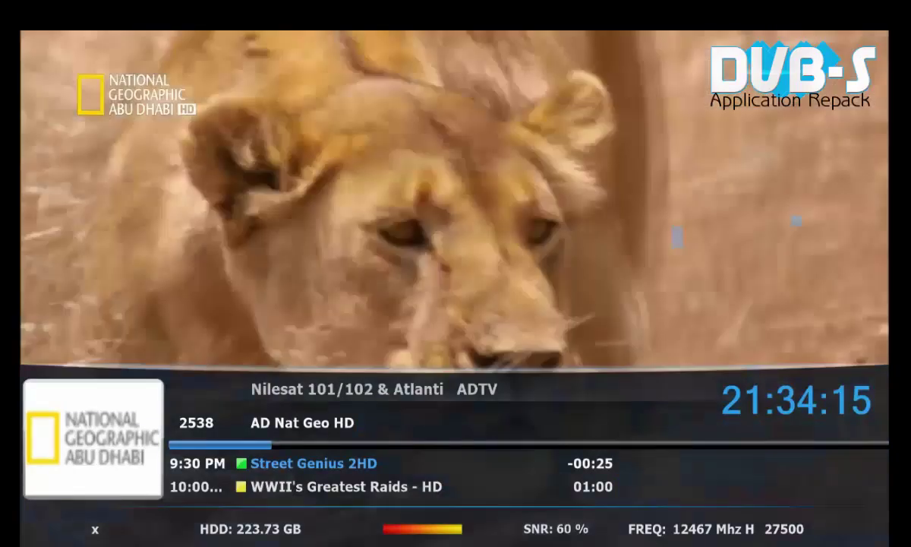
double_click(486, 194)
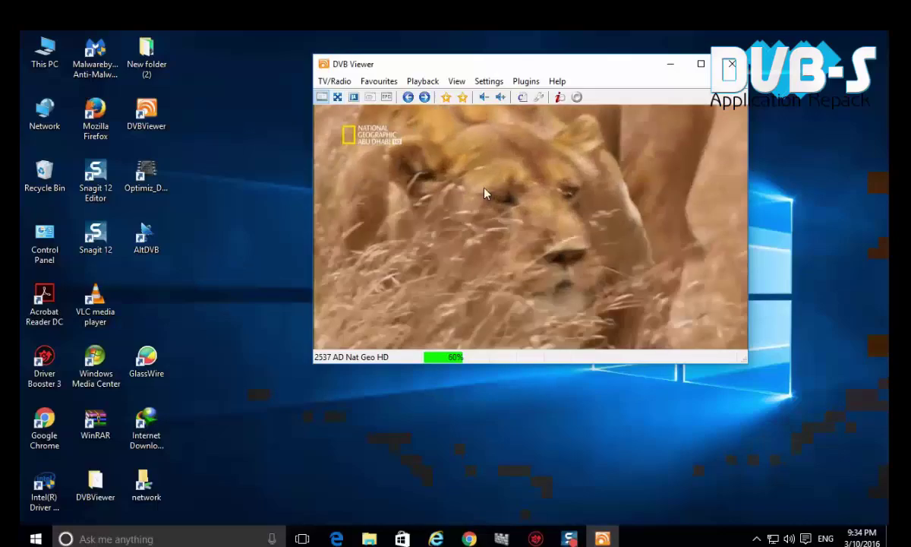
Tune to the beIN SPORTS News HD channel from the favourites, and widen and reposition the player window
click(378, 81)
click(463, 456)
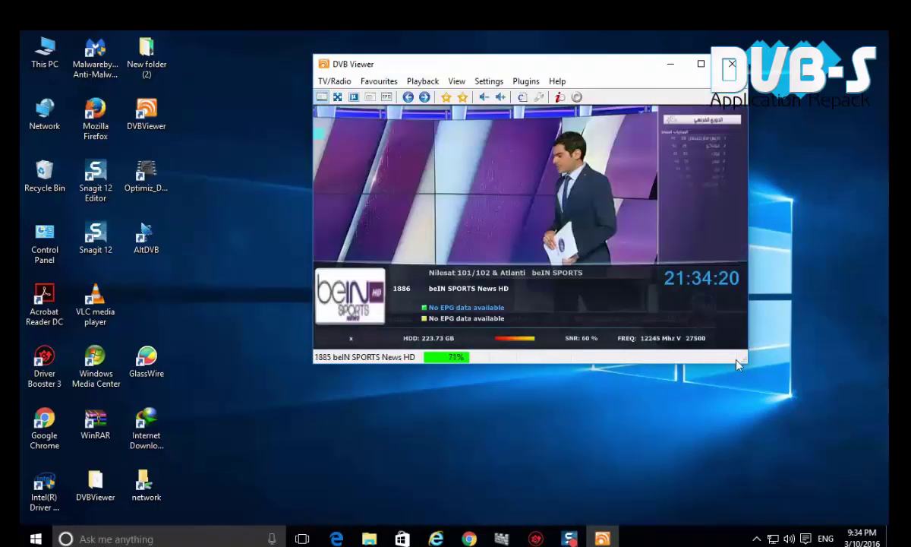
drag(741, 359, 838, 348)
drag(605, 182, 552, 196)
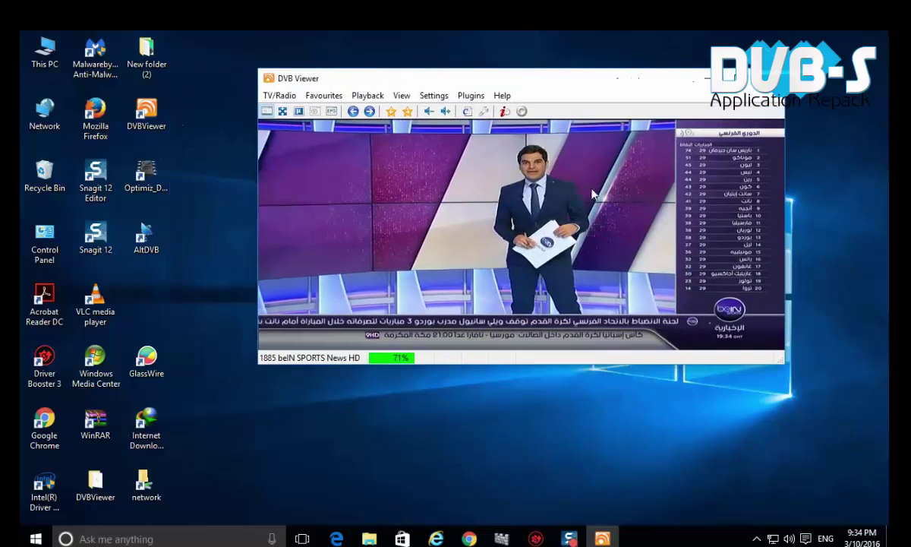
Tune to the MBC 2 channel from further down the favourites, followed by MBC 1
click(323, 95)
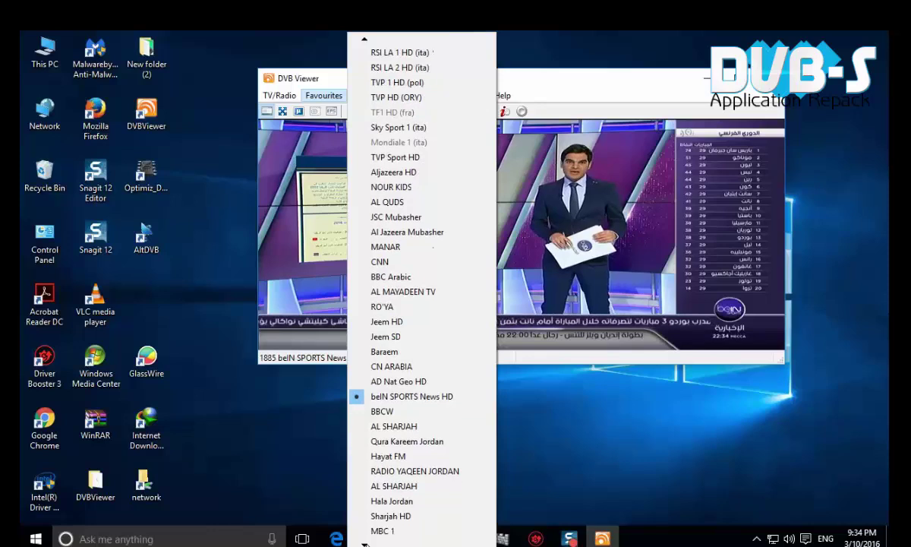
click(401, 447)
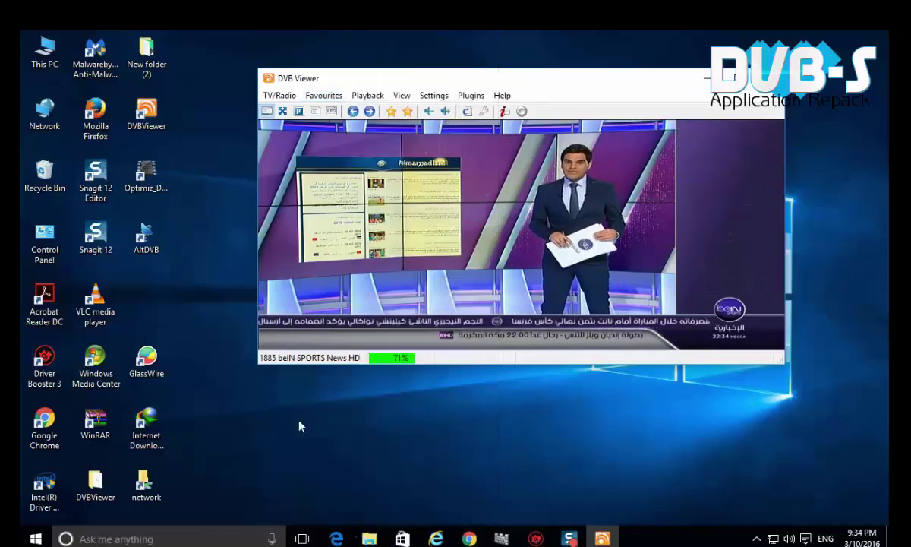
click(324, 97)
click(372, 441)
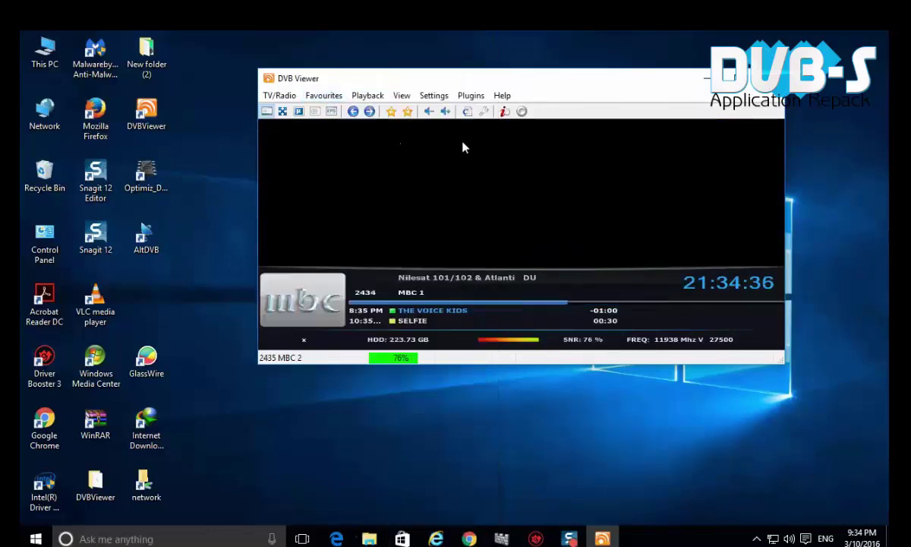
Switch back to the MBC 2 channel from the favourites and toggle full-screen video on and off
click(338, 97)
click(383, 455)
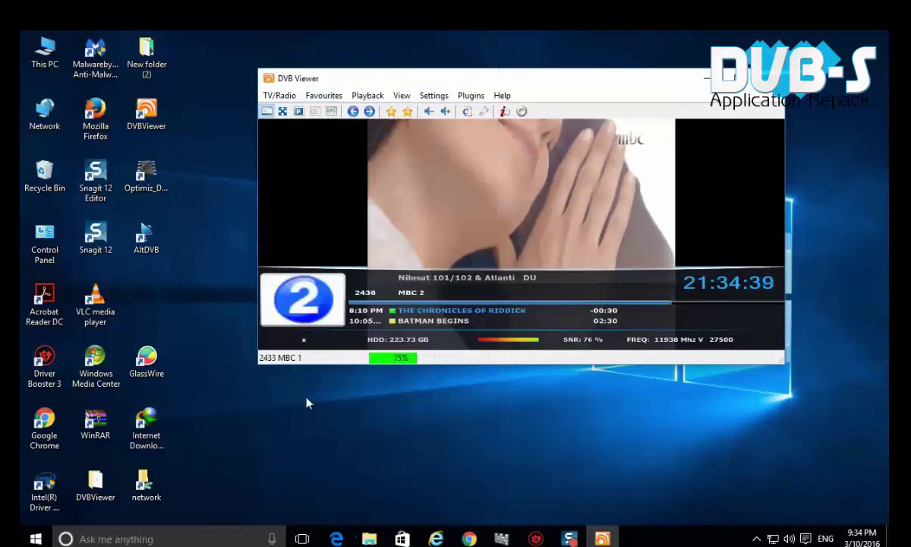
double_click(508, 194)
double_click(511, 195)
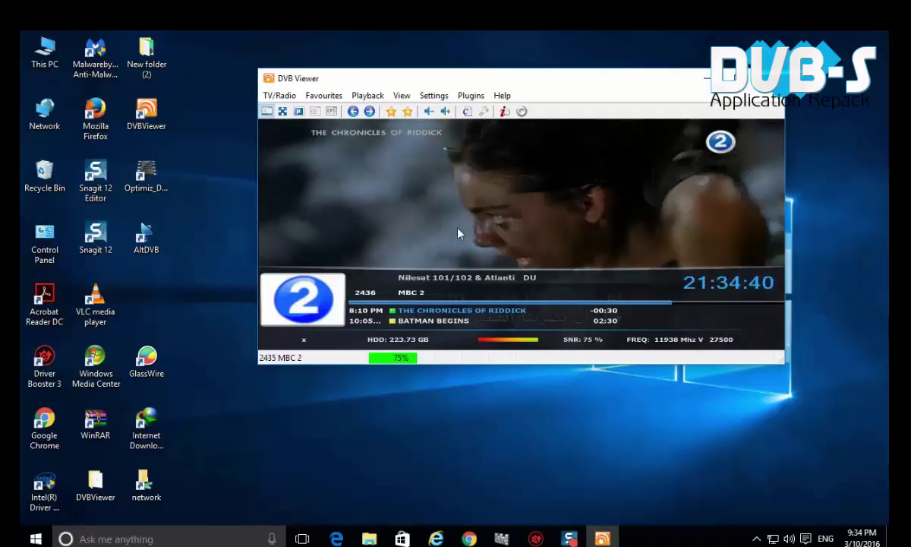
scroll(384, 203, up, 1)
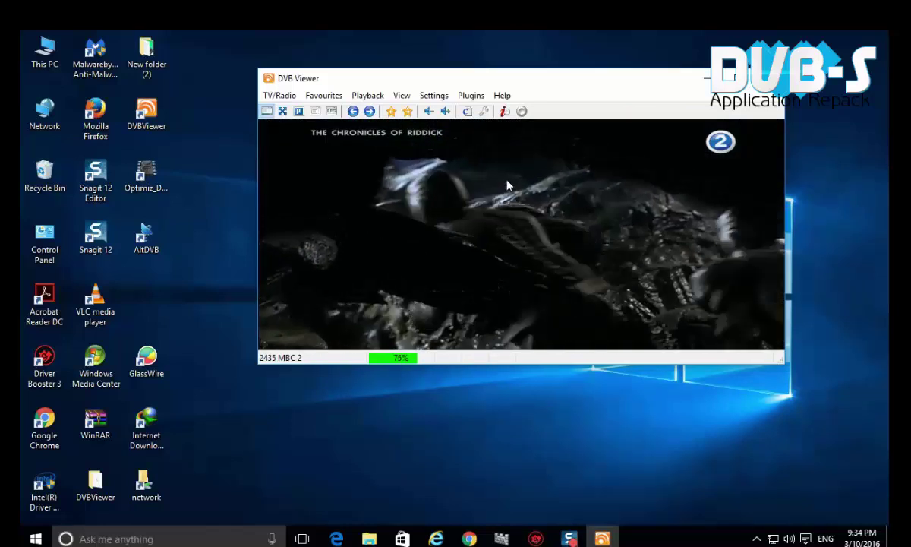
Examine the program's version, filter and plugin information, and close it
click(502, 94)
click(527, 170)
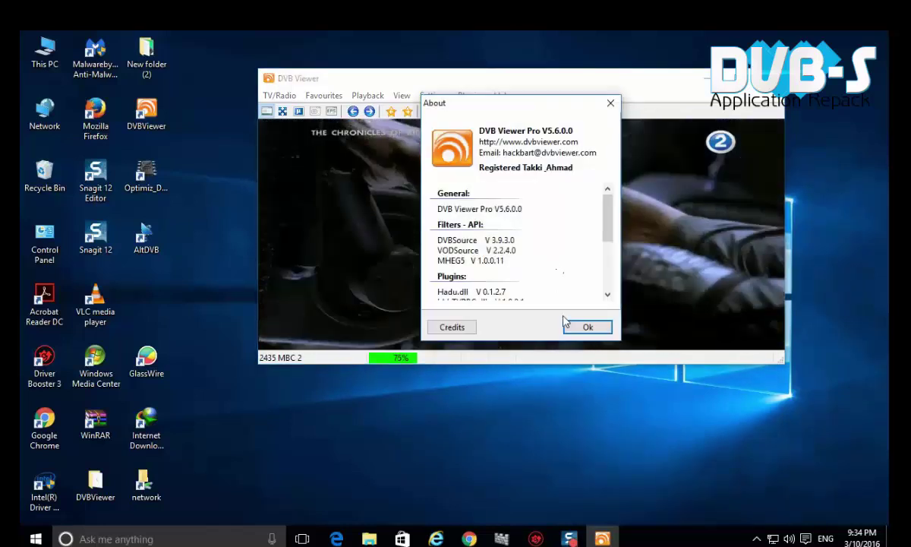
click(574, 330)
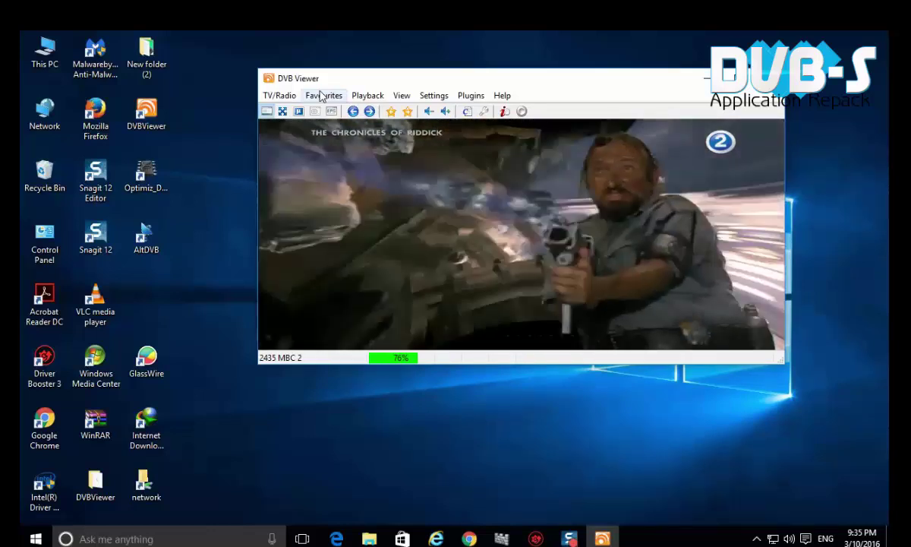
Tune from MBC 2 to the AD Nat Geo HD channel in the favourites
click(322, 95)
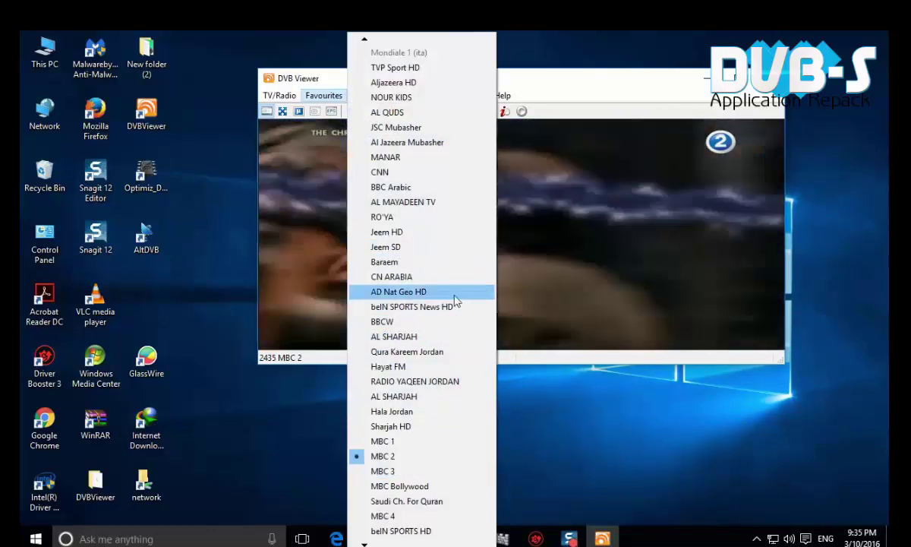
click(454, 296)
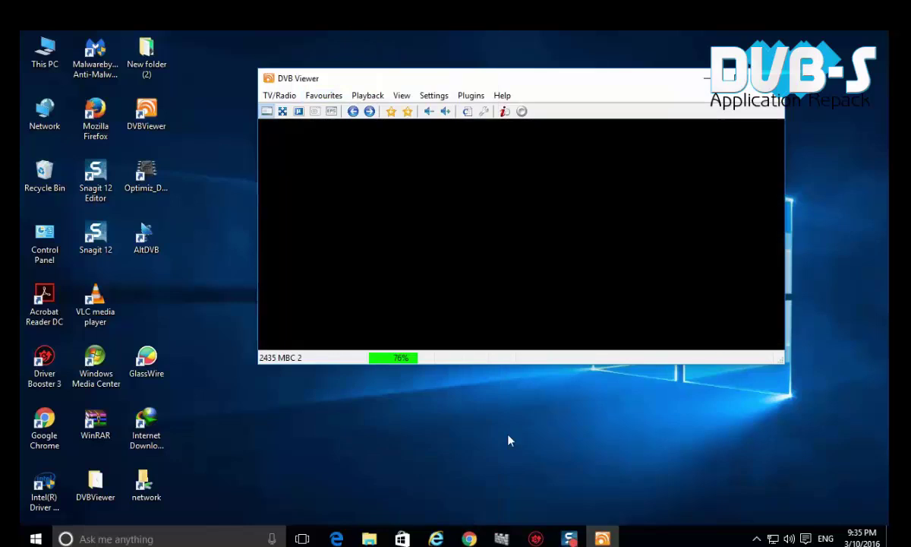
Switch from AD Nat Geo HD to beIN SPORTS News HD in the favourites and back to AD Nat Geo HD
click(522, 251)
click(324, 95)
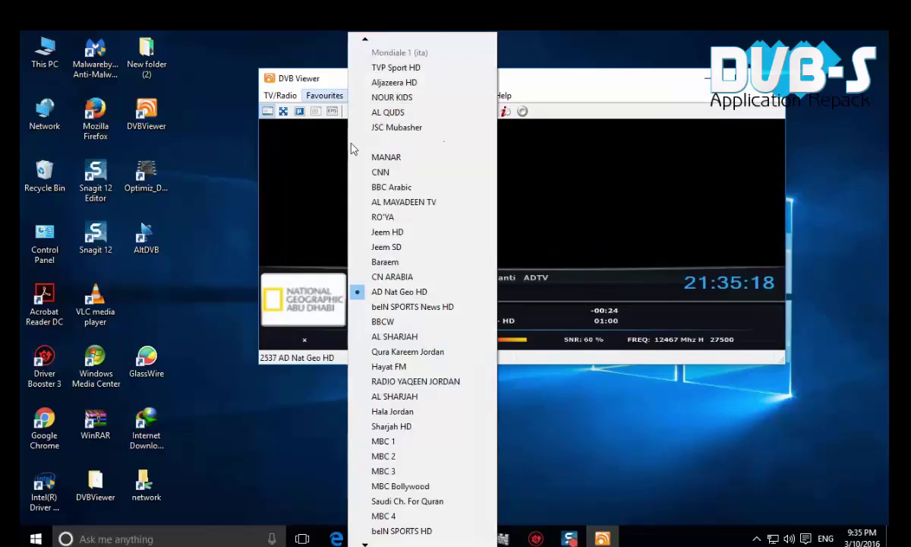
click(416, 296)
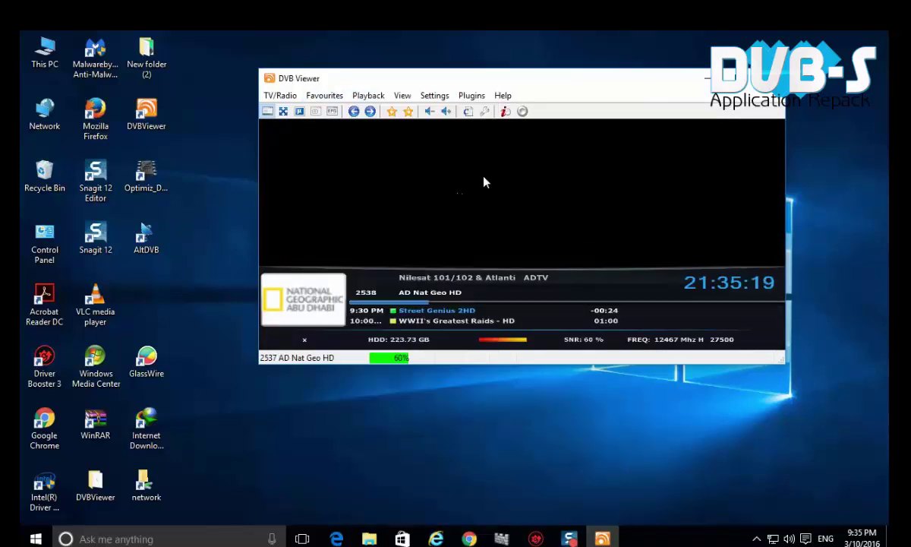
click(334, 94)
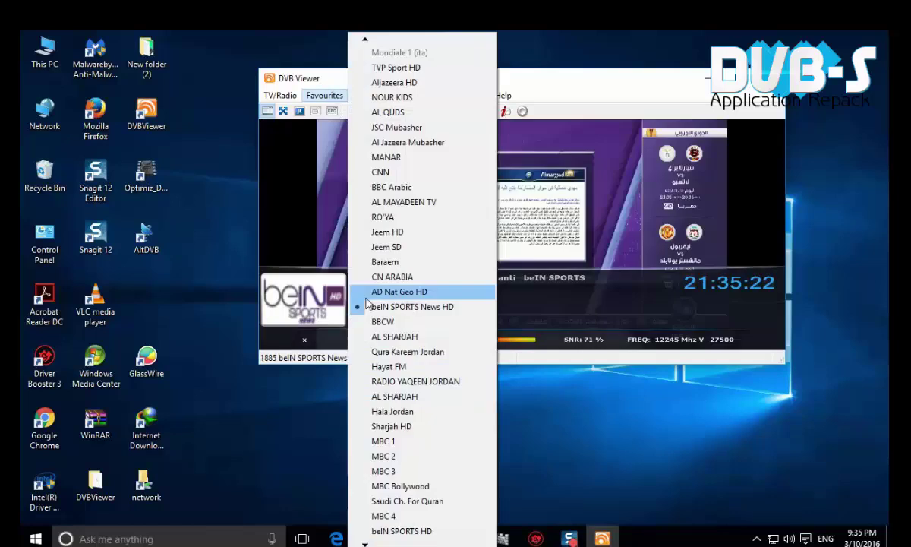
click(383, 307)
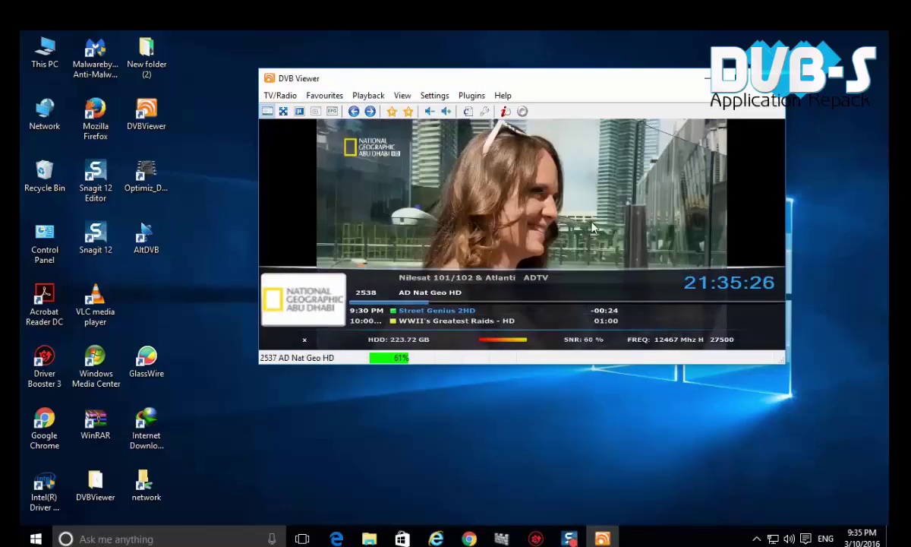
Examine the DVB Source filter properties for AD Nat Geo HD, moving the viewer window clear of the dialog
click(434, 95)
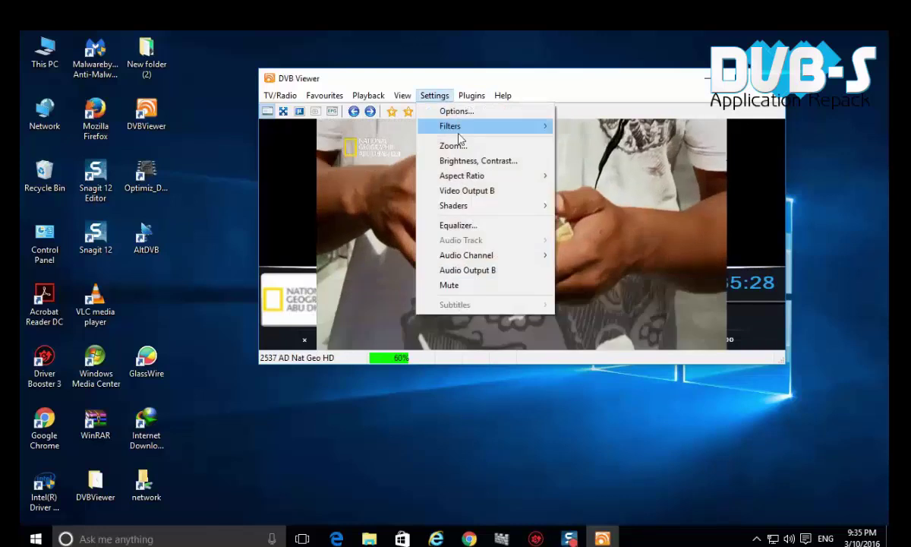
mouse_move(488, 176)
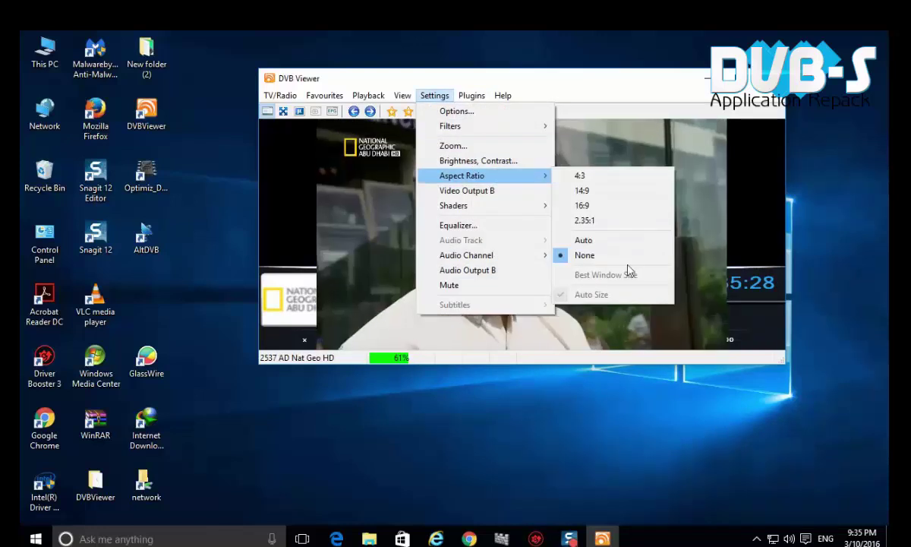
mouse_move(466, 134)
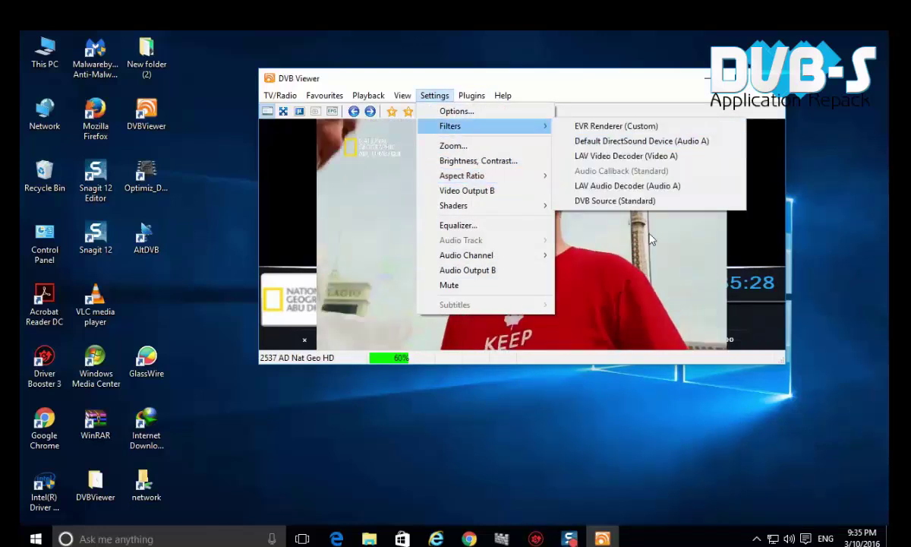
click(615, 201)
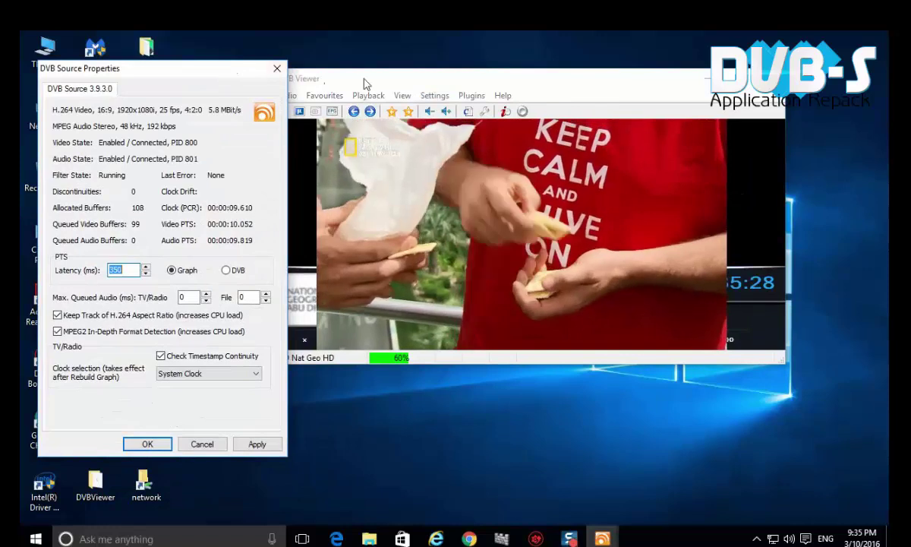
drag(364, 84, 425, 83)
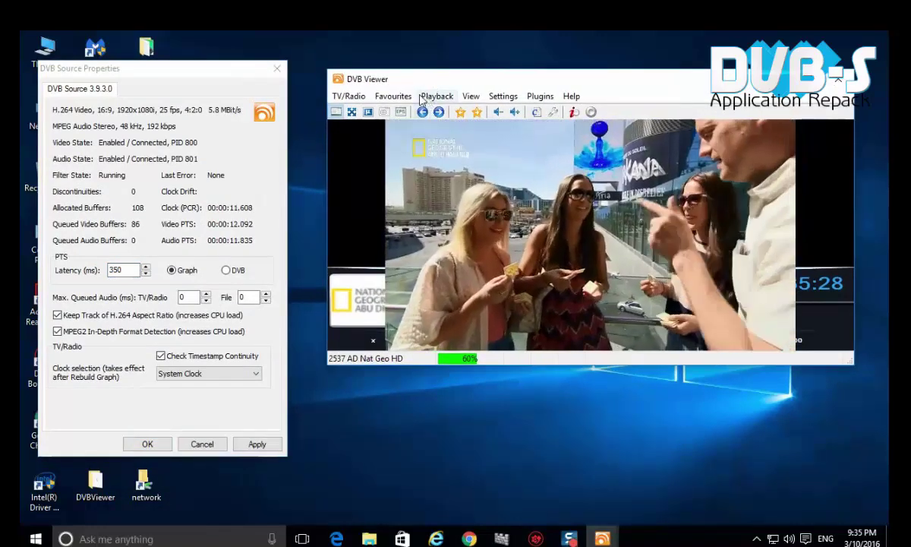
Tune from AD Nat Geo HD to MBC 2 in the favourites, followed by MBC 1
click(407, 96)
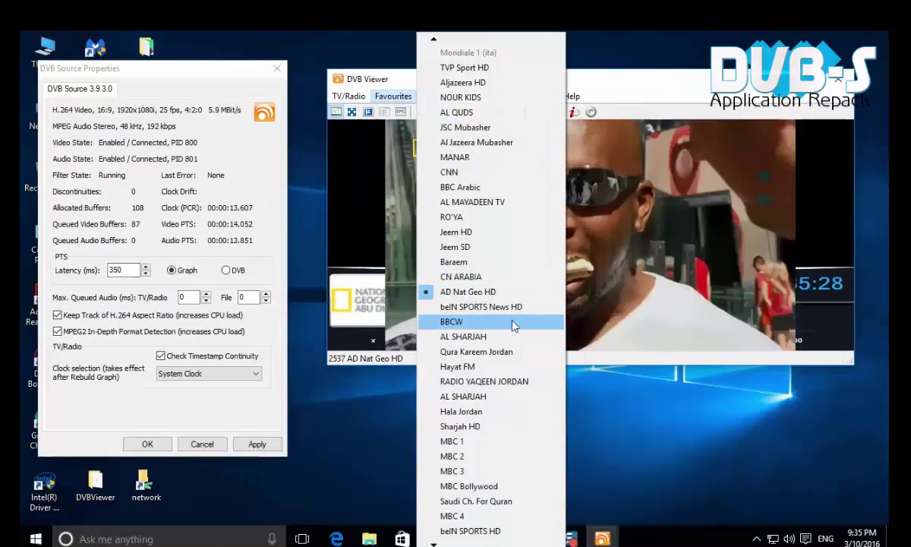
click(342, 247)
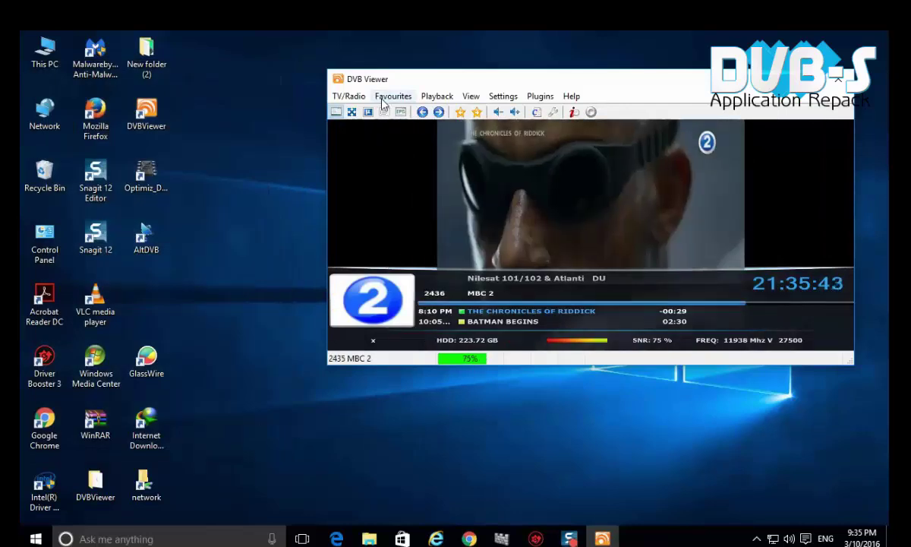
click(392, 96)
click(460, 438)
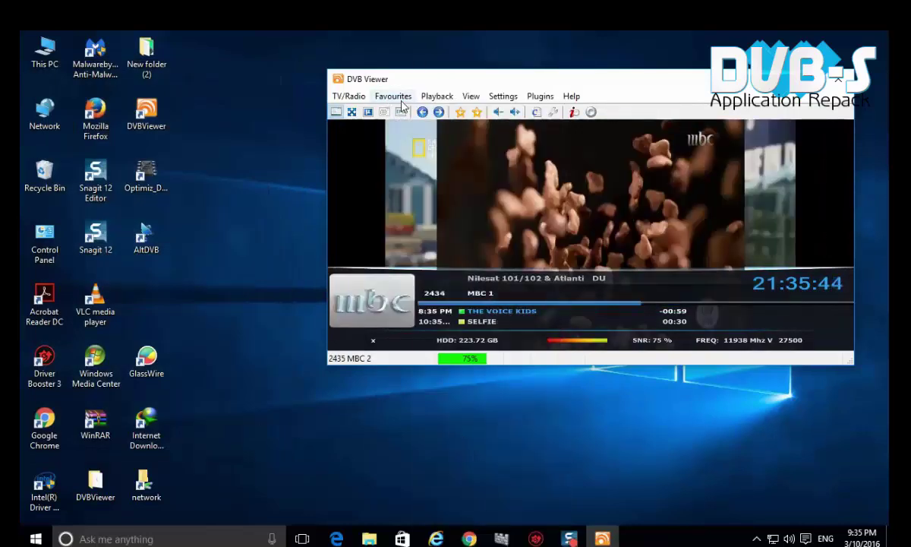
Return from MBC 1 to MBC 2 in the favourites and toggle full-screen video on and off
click(380, 97)
click(454, 456)
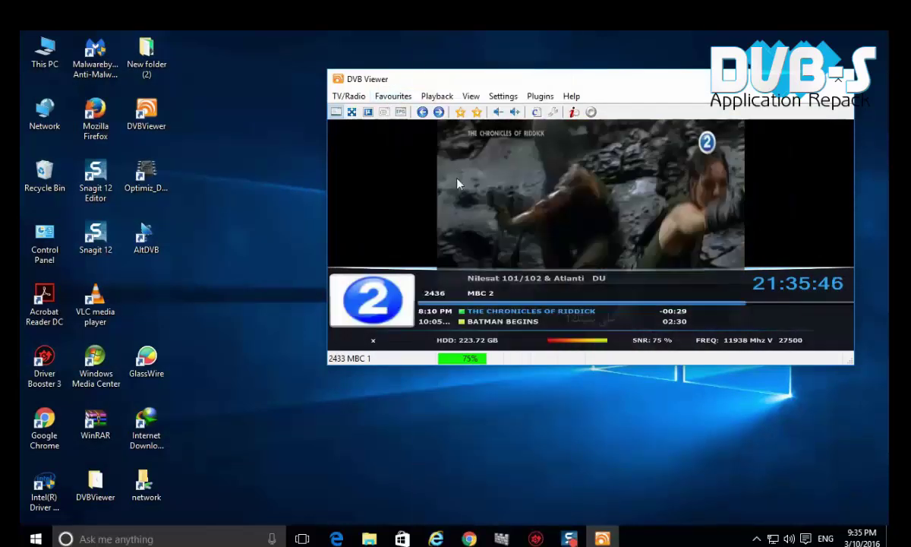
double_click(461, 169)
double_click(463, 168)
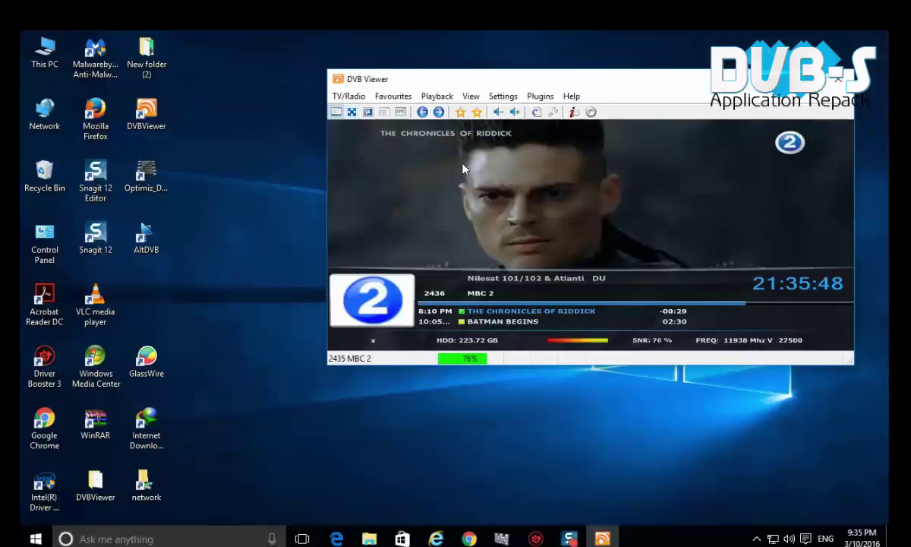
Tune to AD Nat Geo HD in the favourites and toggle full-screen video on and off
click(393, 95)
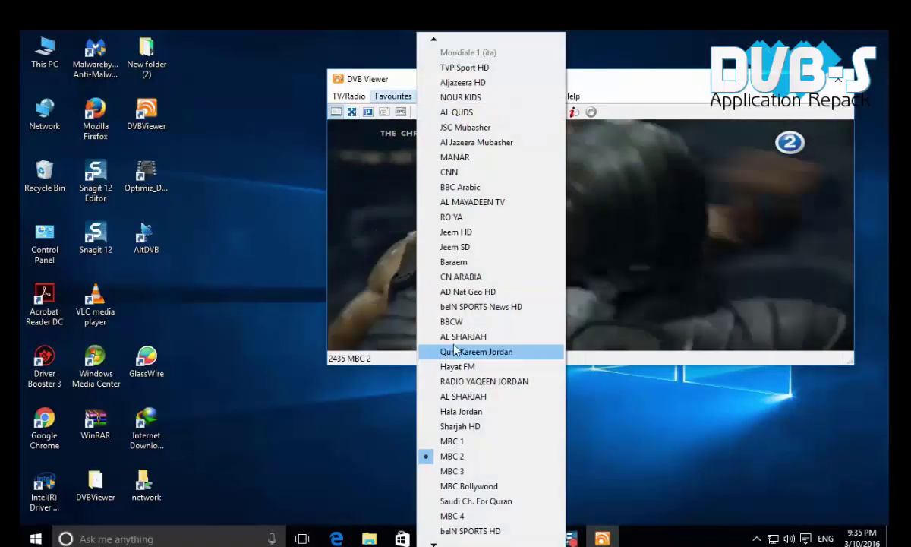
click(605, 224)
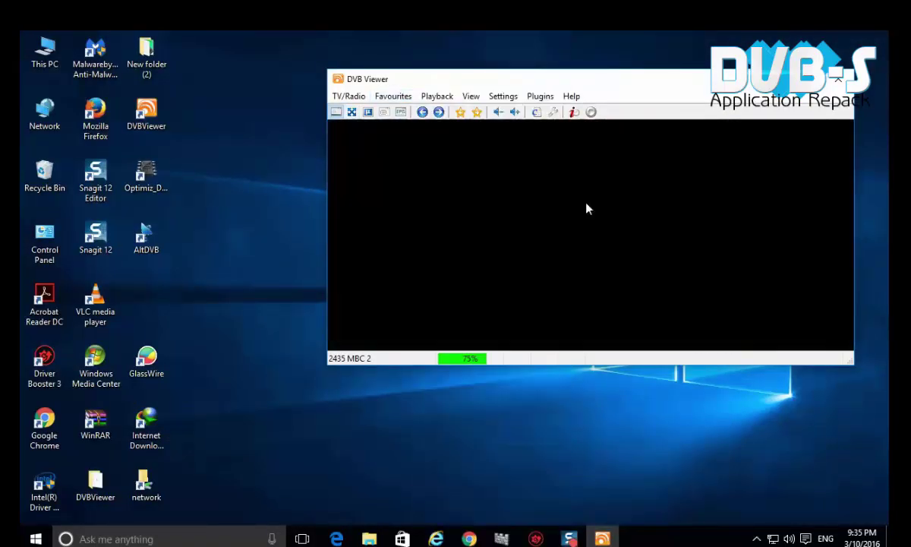
click(394, 95)
click(400, 97)
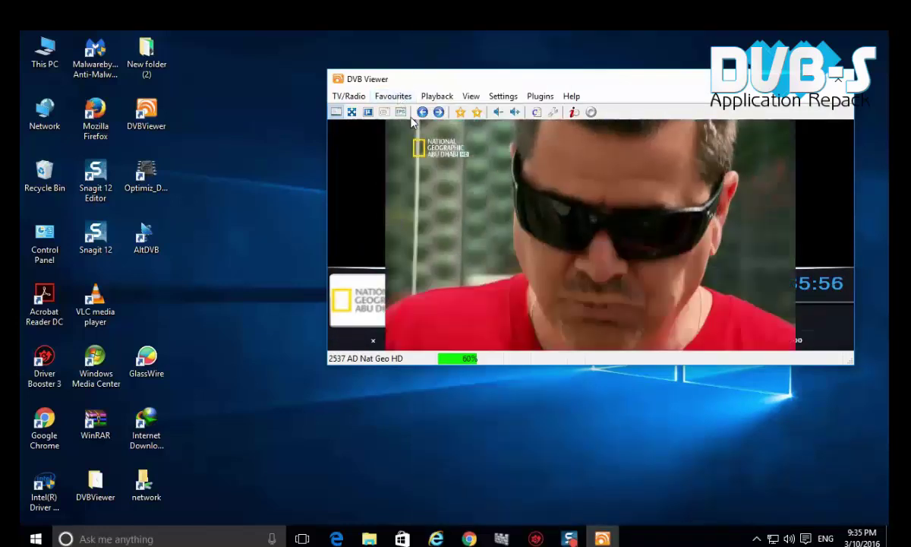
double_click(417, 165)
double_click(418, 165)
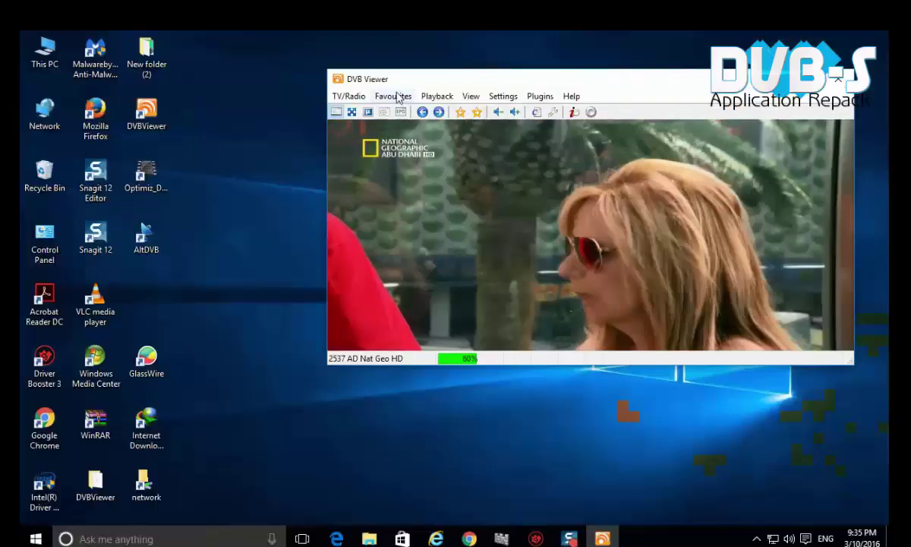
Switch through beIN SPORTS News HD to MBC 2 in the favourites and toggle full-screen video on and off
click(397, 96)
click(331, 221)
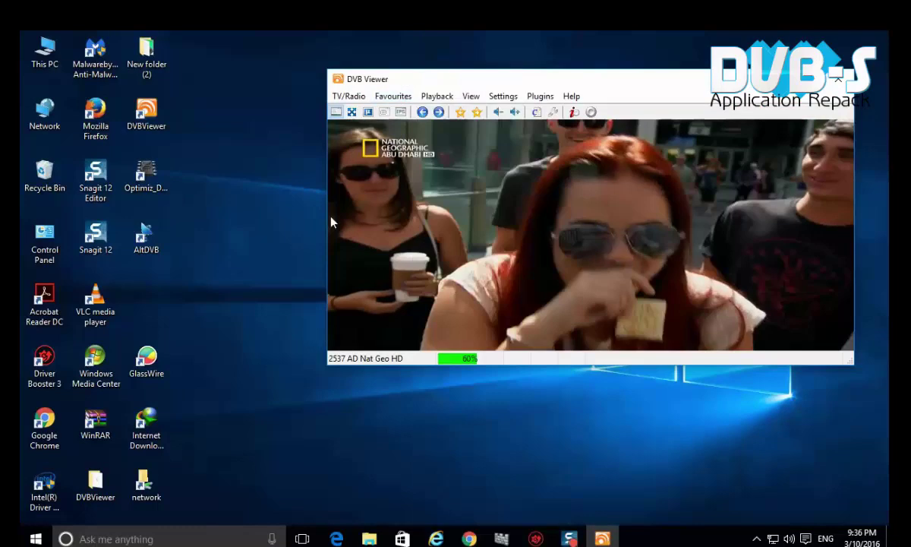
click(408, 101)
click(441, 420)
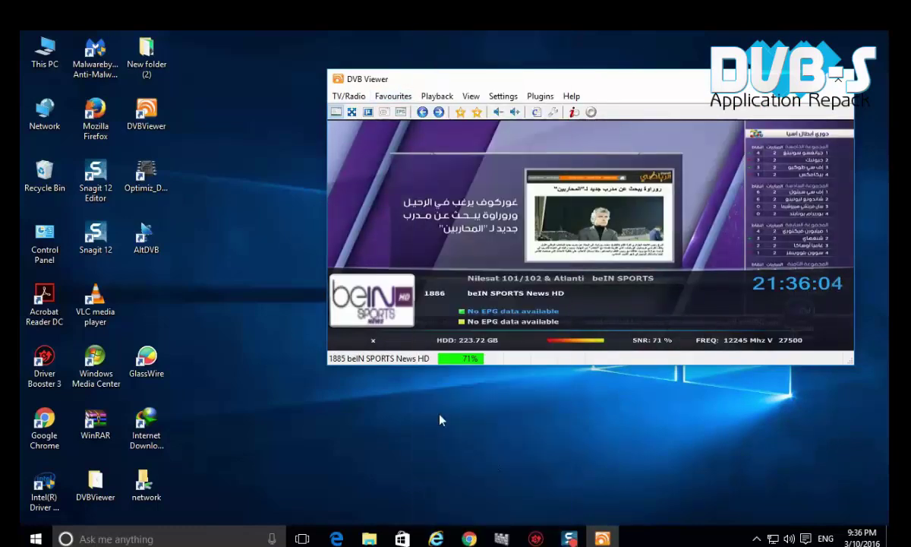
double_click(543, 179)
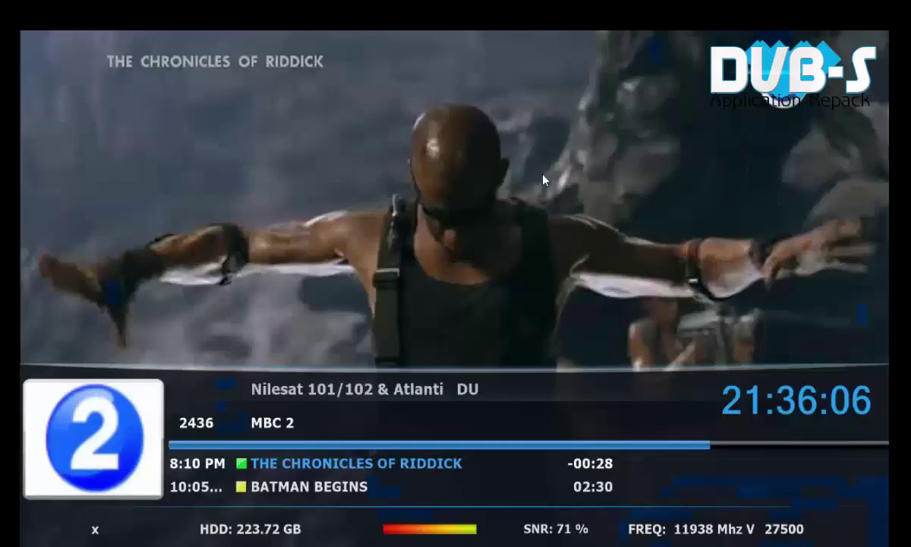
double_click(495, 149)
Tune to MBC Bollywood in the favourites and reposition the viewer window on the desktop
click(393, 95)
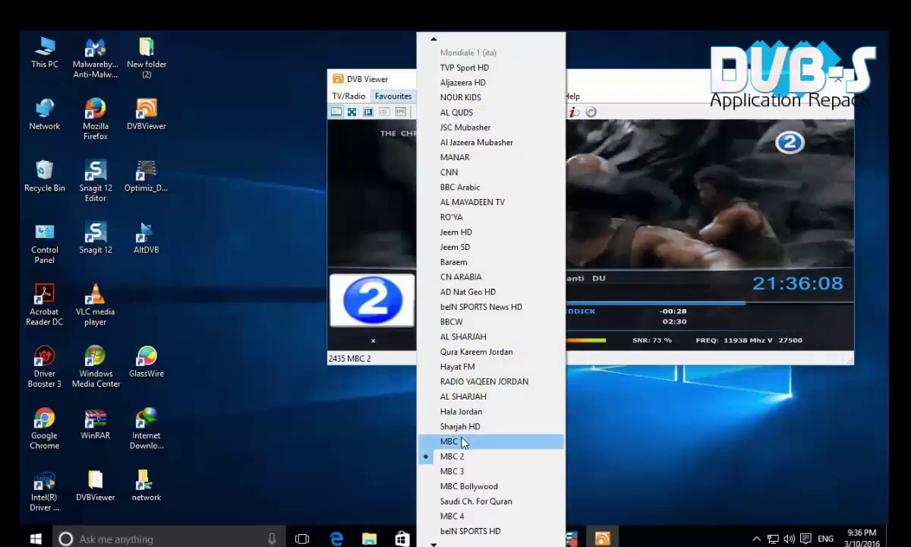
click(474, 486)
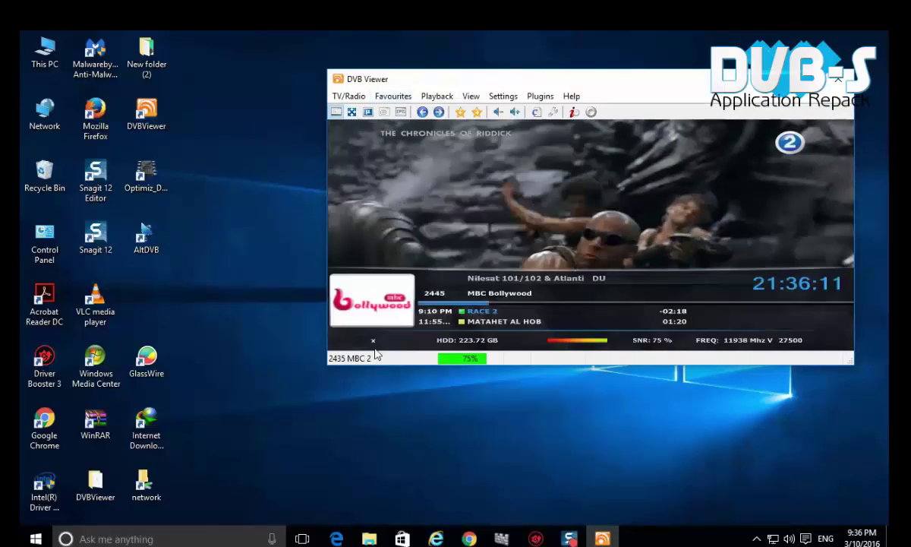
drag(606, 171, 562, 175)
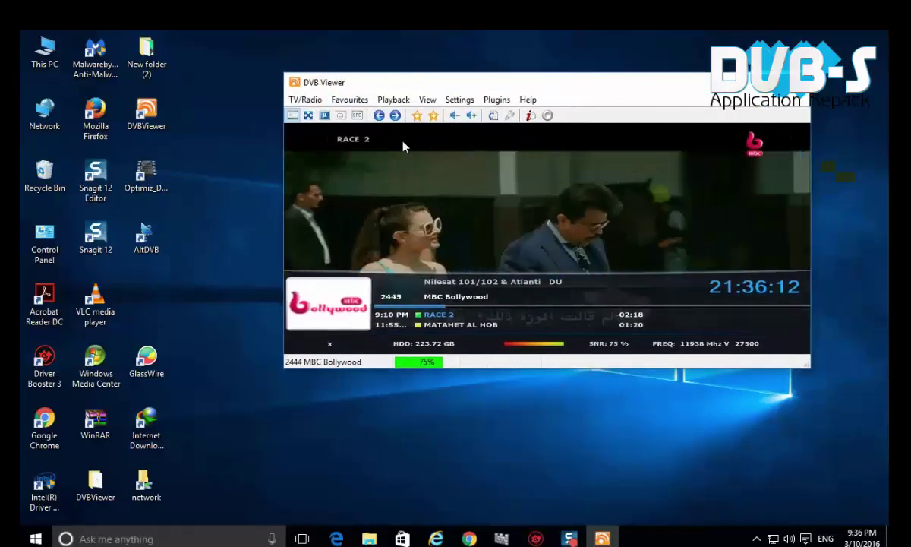
Tune from MBC Bollywood to AD Nat Geo HD, switch to beIN SPORTS News HD, and return to AD Nat Geo HD
click(349, 99)
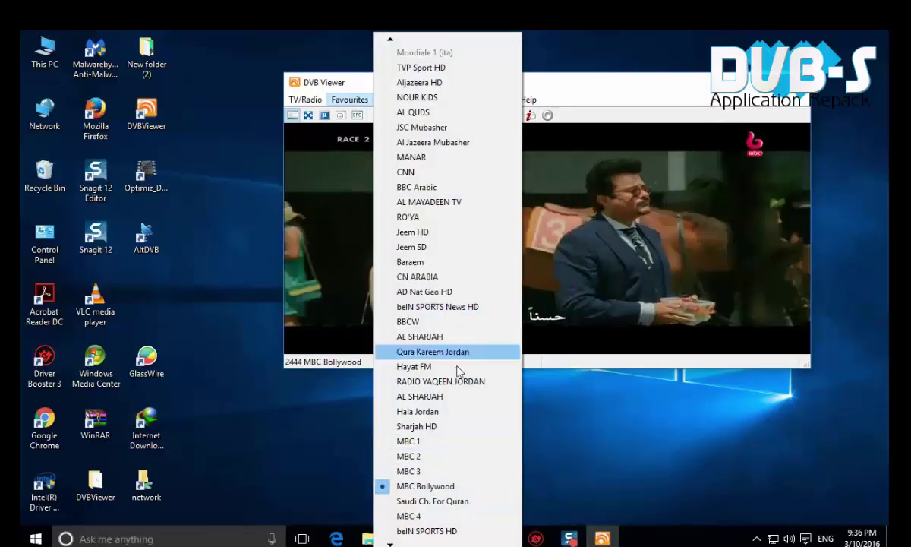
mouse_move(387, 544)
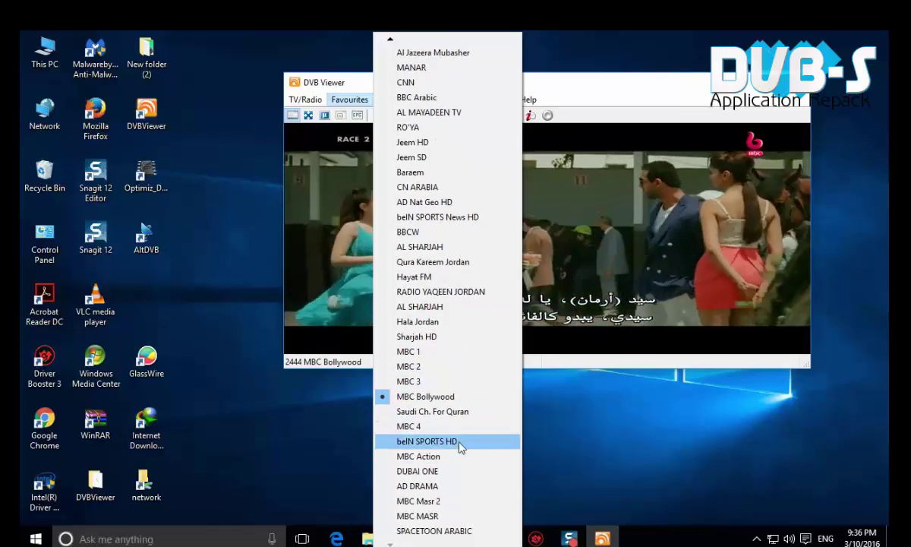
click(393, 204)
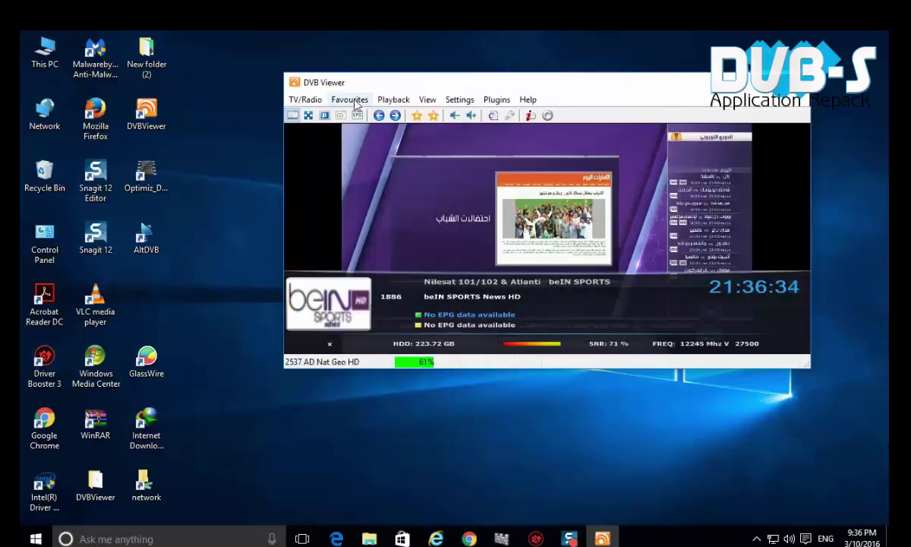
click(356, 102)
click(412, 204)
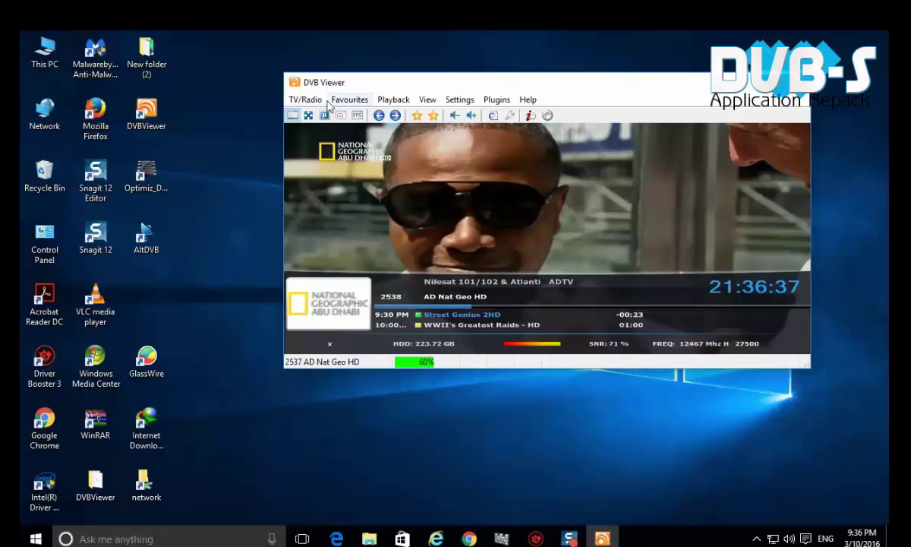
click(349, 100)
click(354, 107)
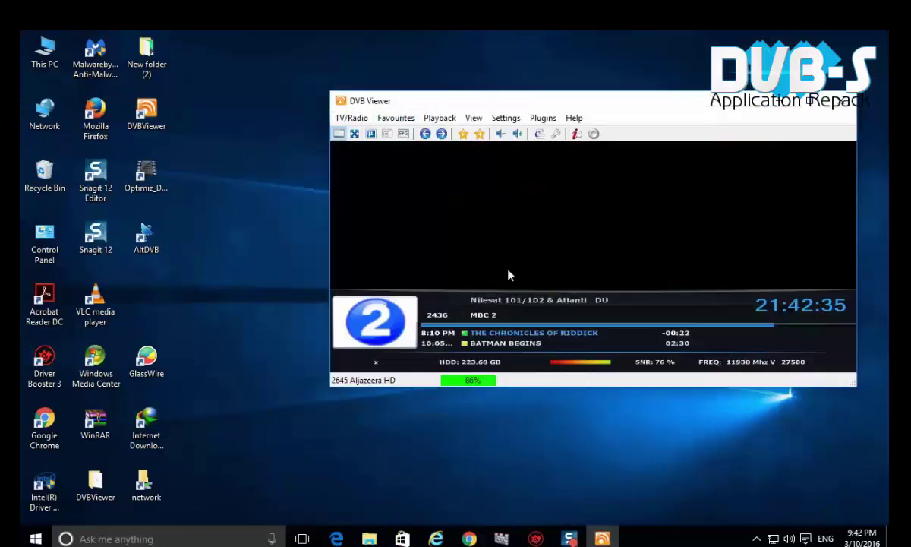
Display the DVB Source filter properties for MBC 2 and toggle full-screen video on and off
click(506, 118)
mouse_move(589, 153)
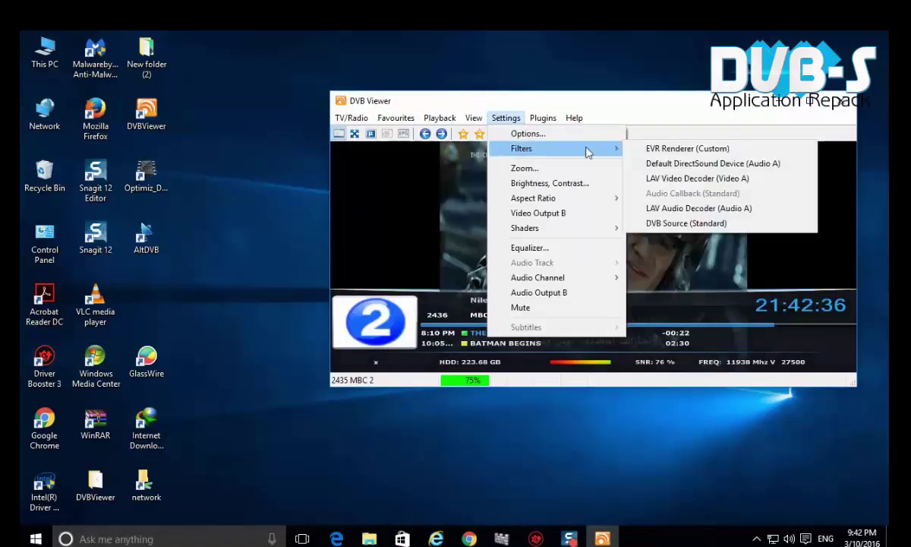
click(686, 223)
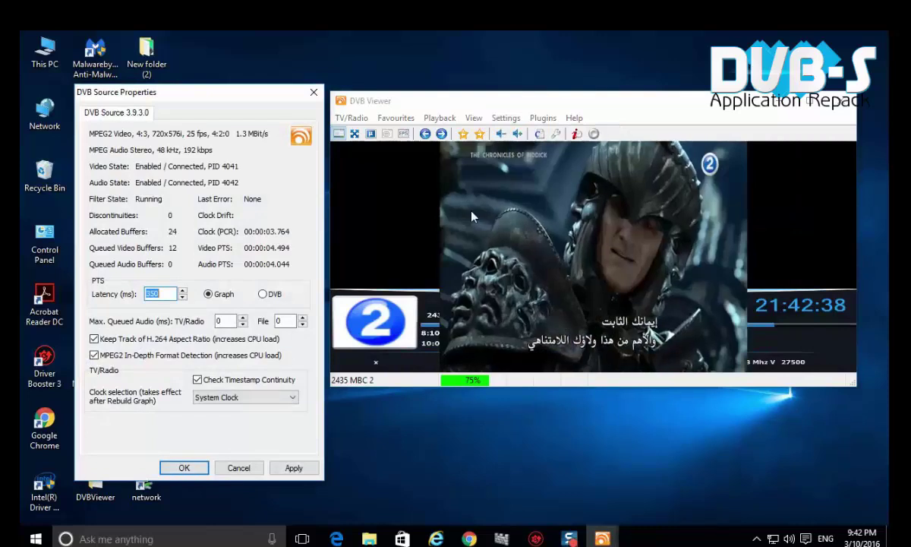
double_click(471, 216)
double_click(470, 216)
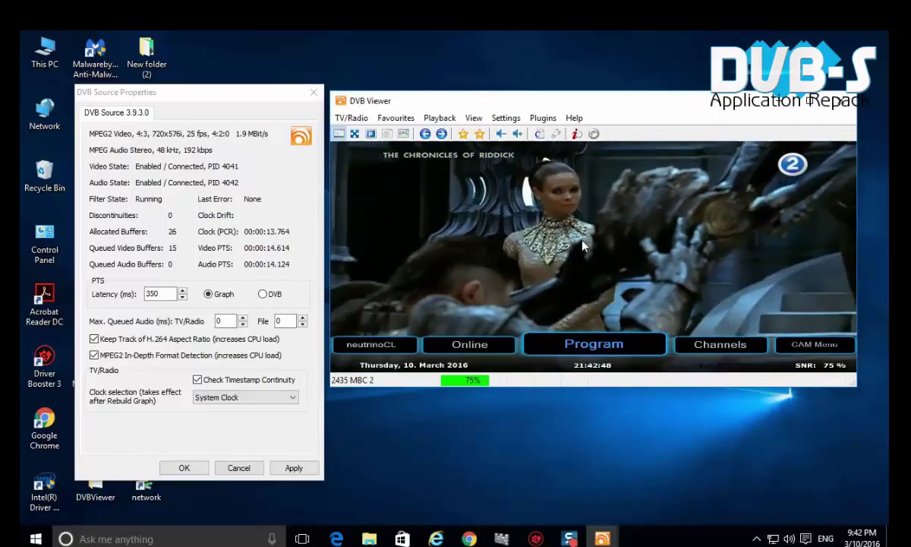
Open the Entertainment category in the on-screen Online section
key(Left)
key(Return)
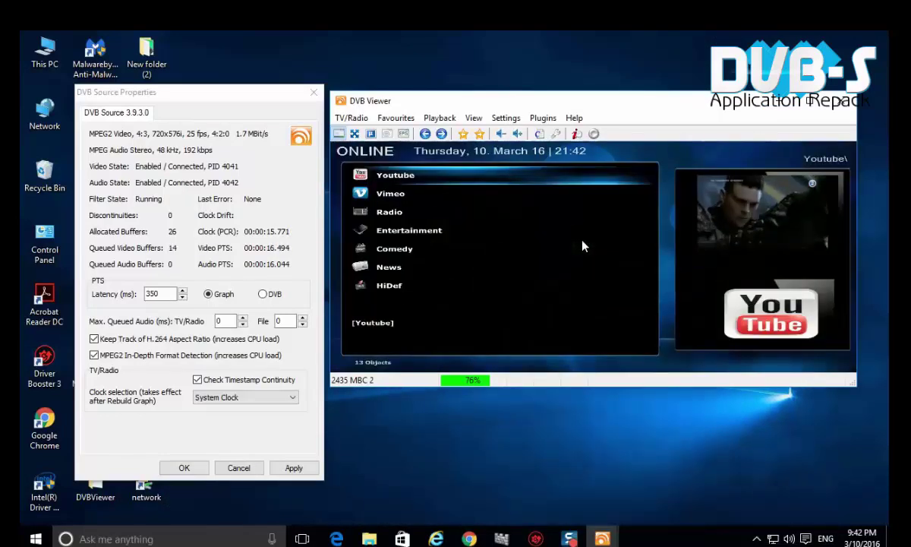
key(Down)
key(Down)
key(Down)
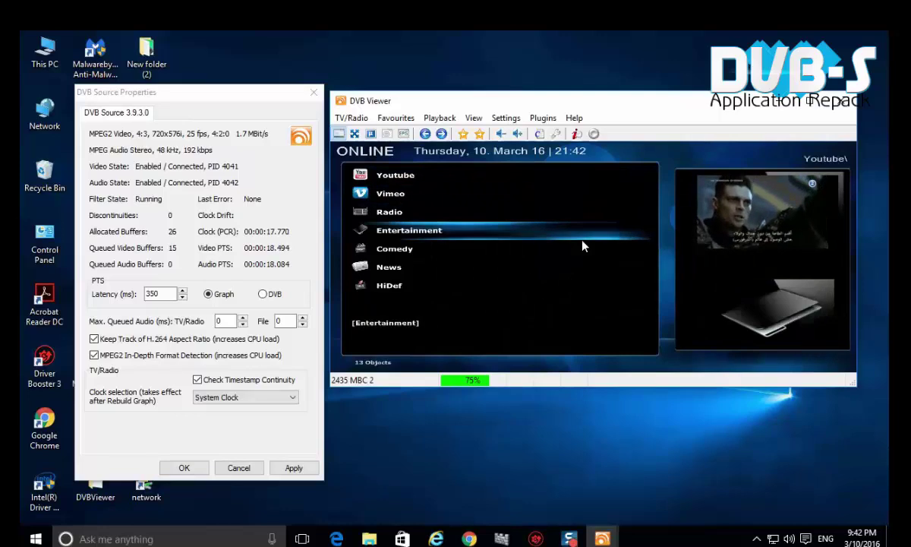
key(Return)
Look inside the On Screen folder of the Entertainment category and return to the category list
key(Down)
key(Down)
key(Down)
key(Down)
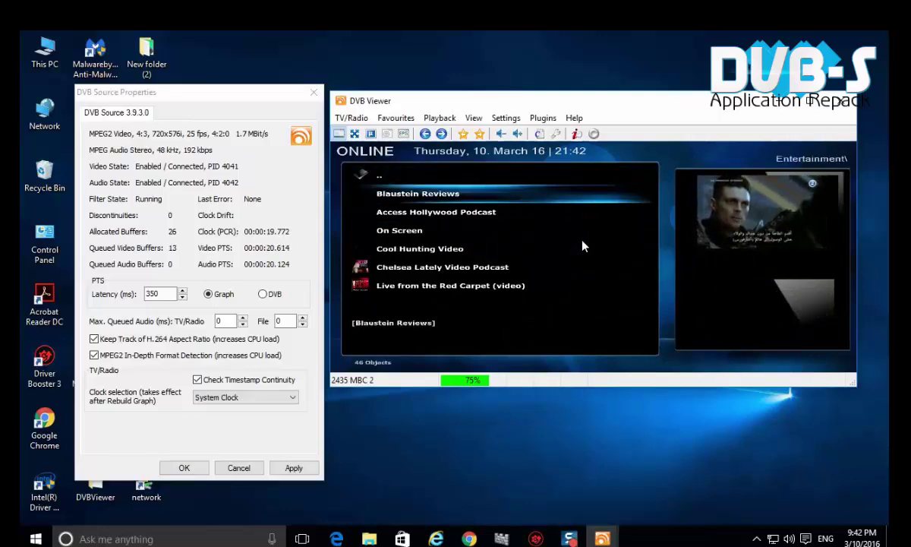
key(Up)
key(Up)
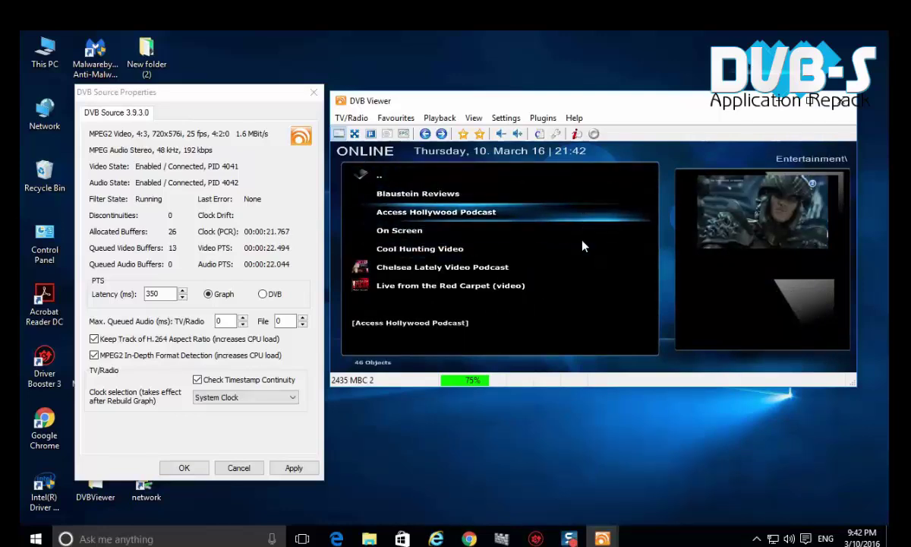
key(Down)
key(Return)
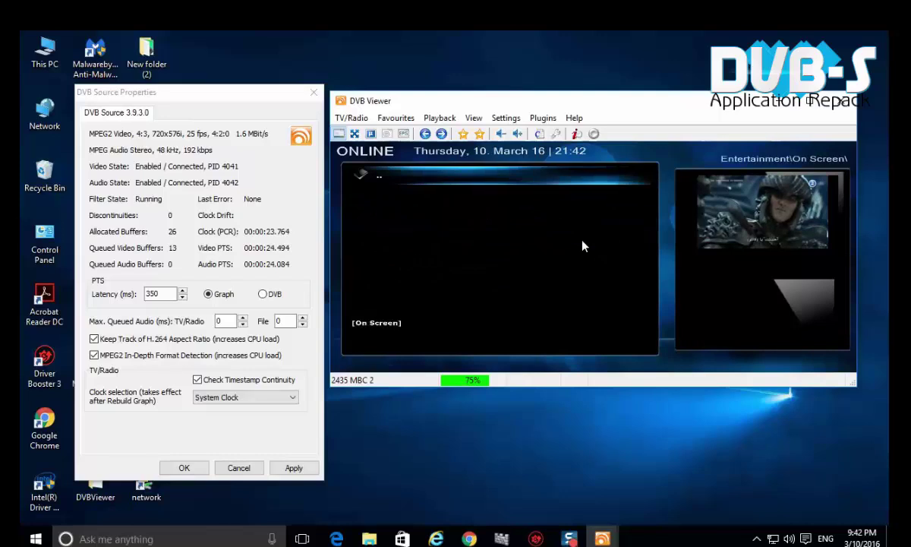
key(Return)
Look inside the Chelsea Lately Video Podcast folder and return to the Entertainment list
key(Down)
key(Down)
key(Down)
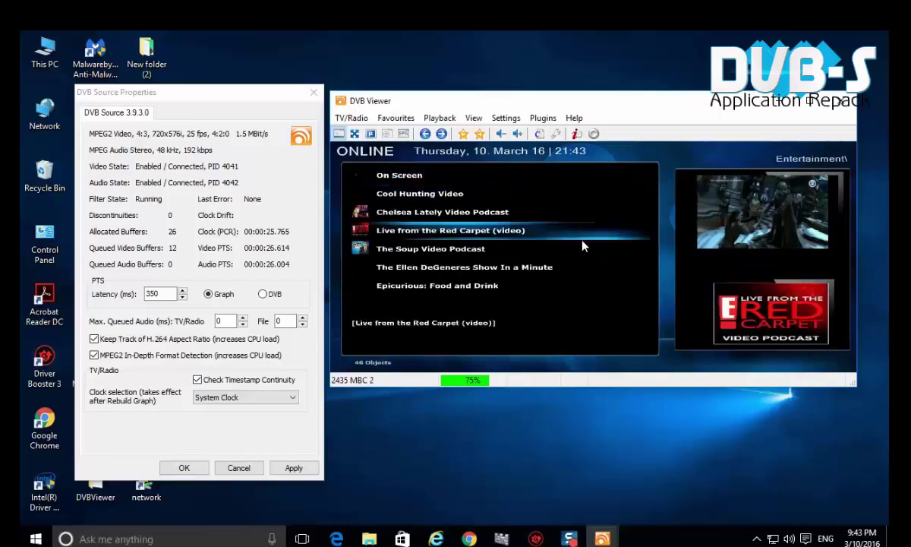
key(Up)
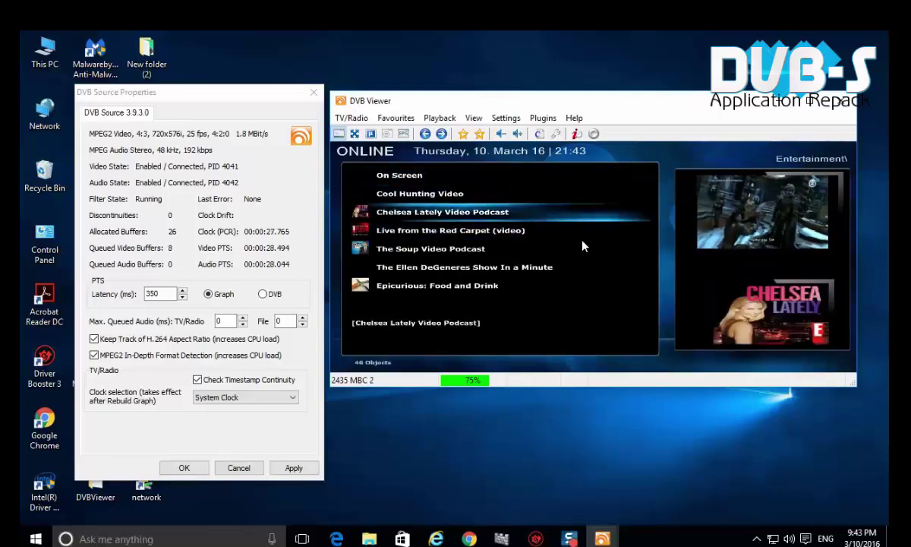
key(Return)
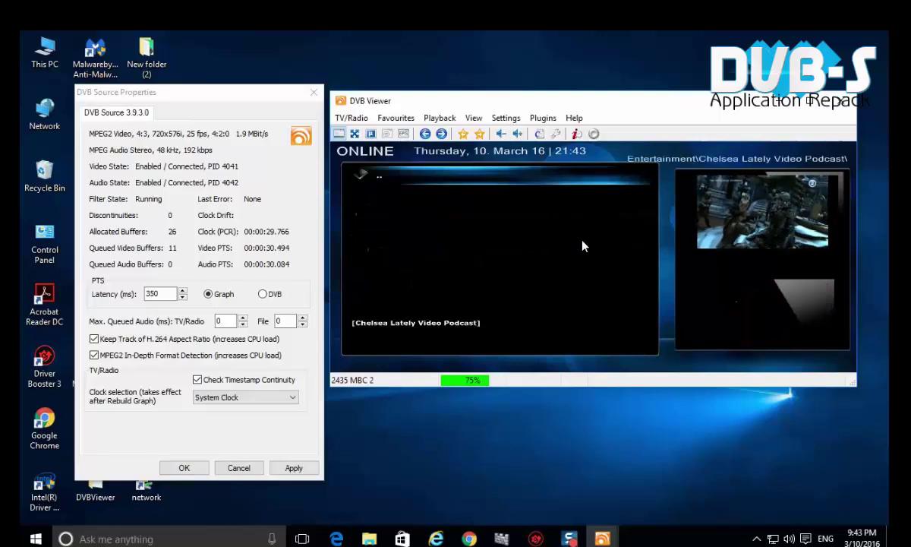
key(Return)
Look inside The Soup Video Podcast folder and return to the Entertainment list
key(Down)
key(Down)
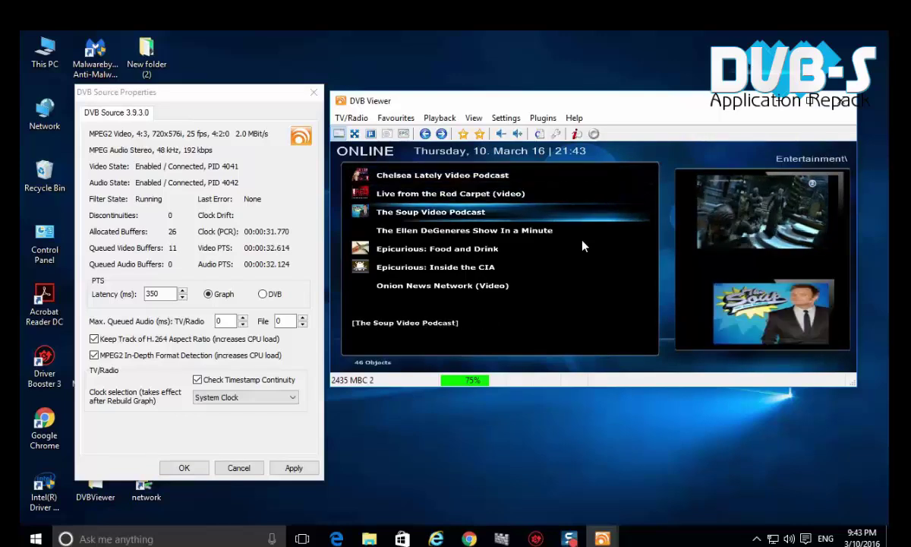
key(Return)
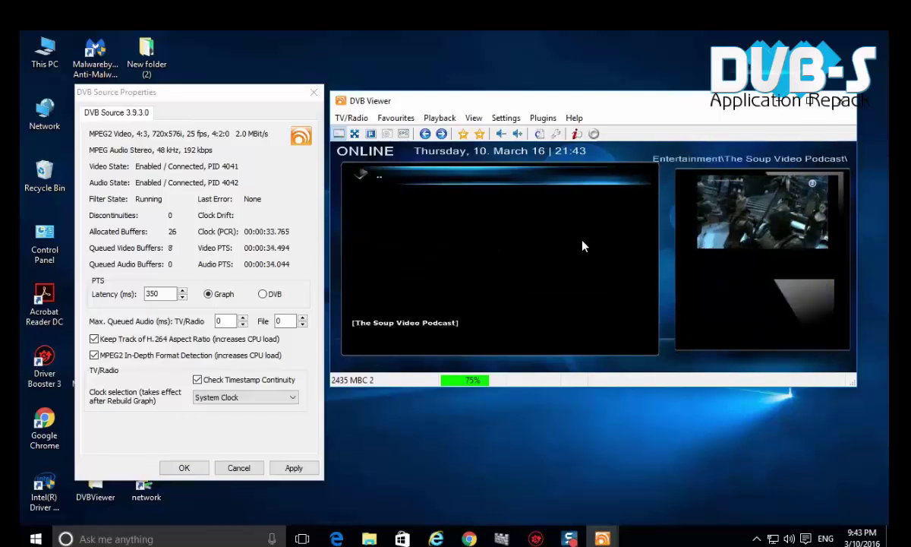
key(Return)
Open the Epicurious: Inside the CIA podcast folder and close the DVB Source properties
key(Down)
key(Down)
key(Down)
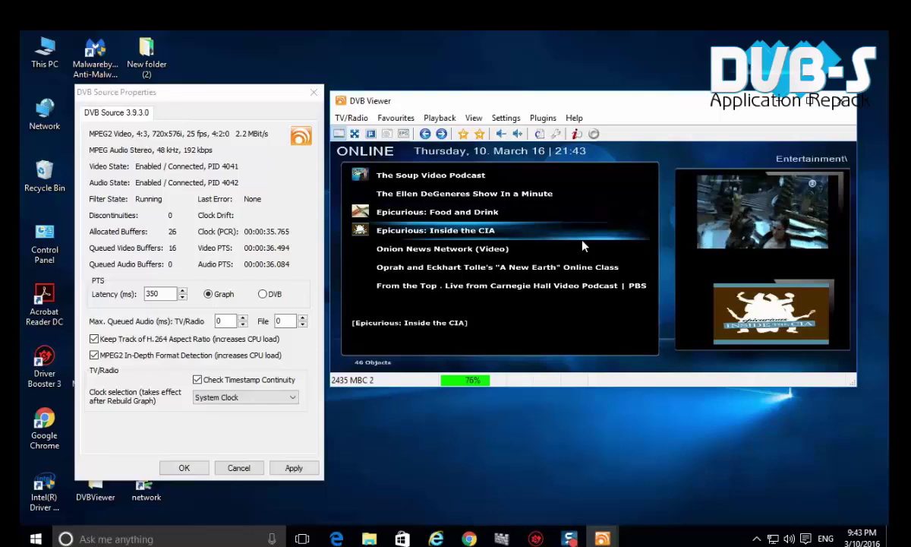
key(Return)
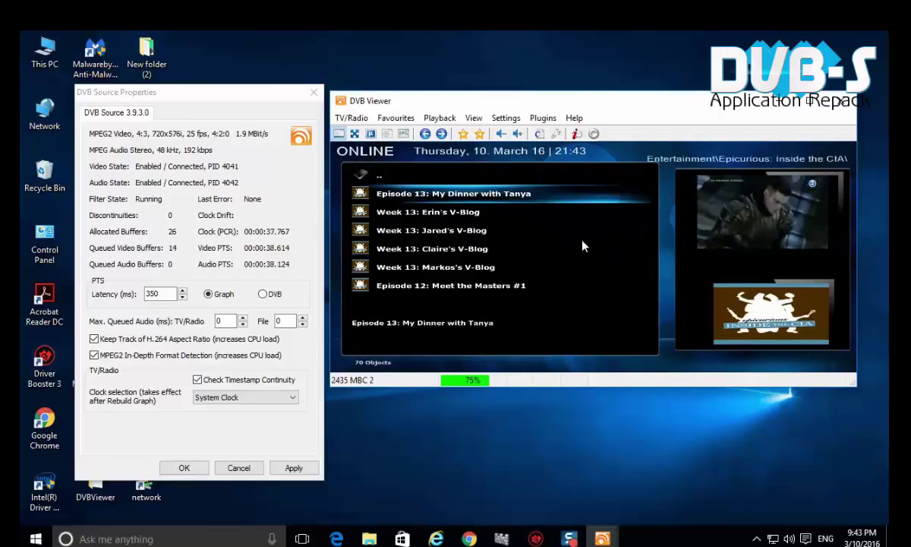
key(Escape)
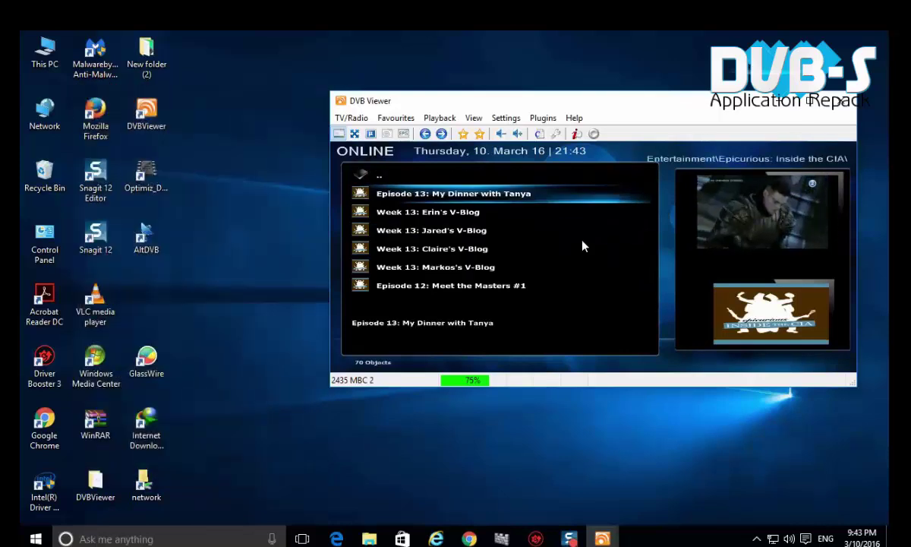
Play Episode 13 of Epicurious: Inside the CIA and toggle full-screen video on and off
key(Return)
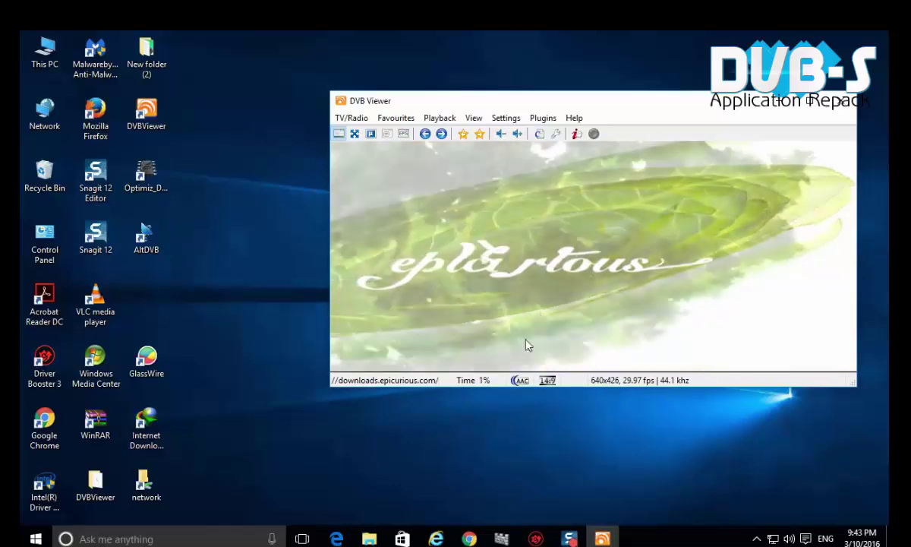
double_click(448, 205)
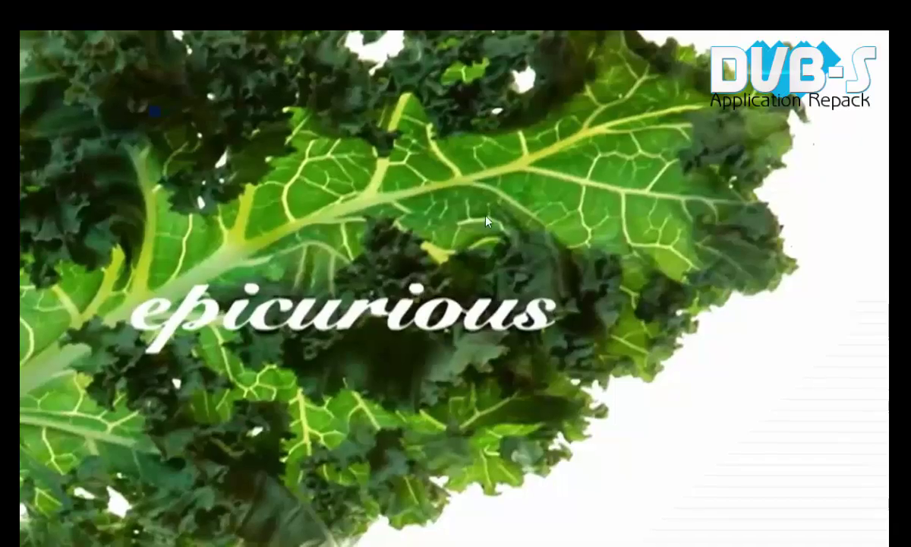
double_click(486, 221)
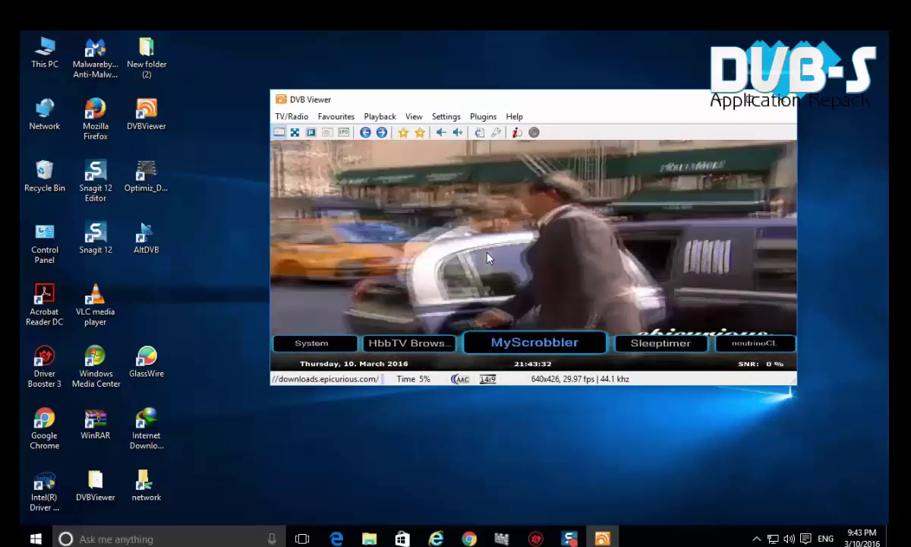
Display the HbbTV browser's portal list from the on-screen main menu and close it
key(Left)
key(Left)
key(Left)
key(Left)
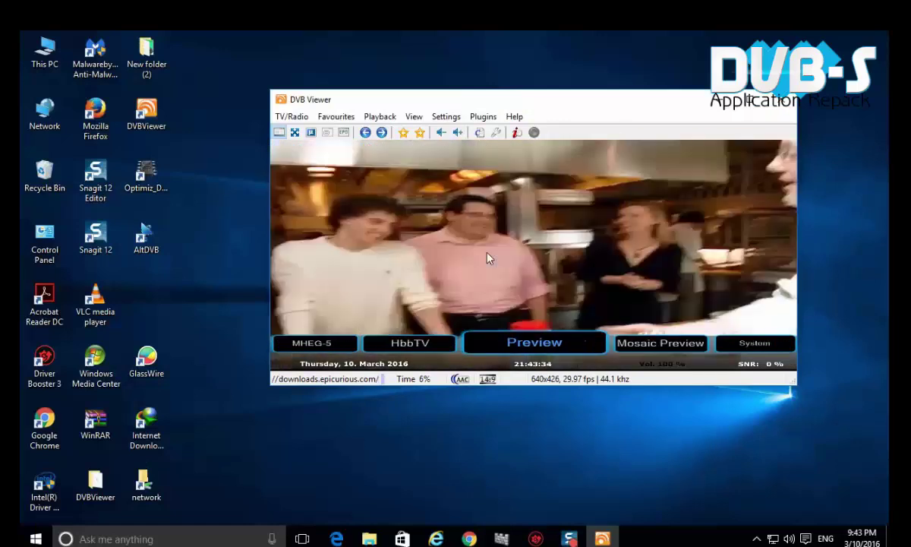
key(Left)
key(Return)
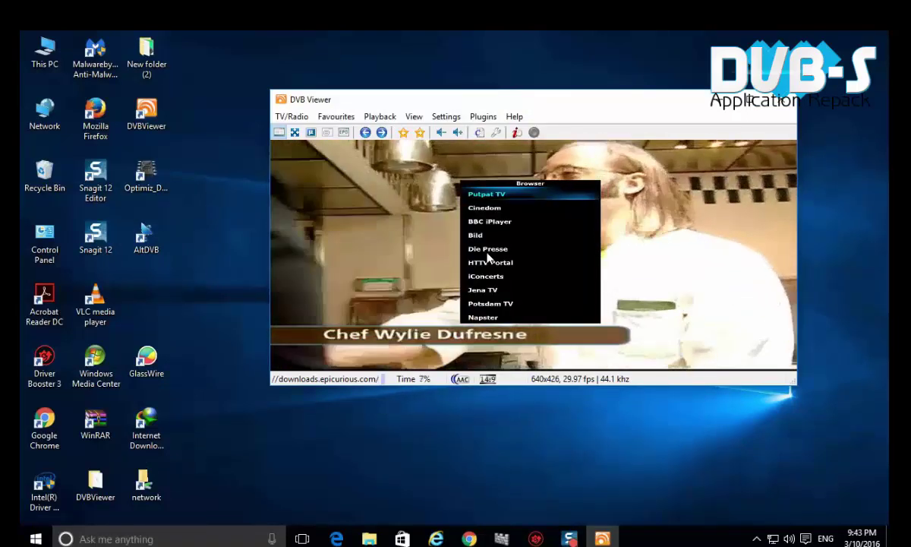
key(Escape)
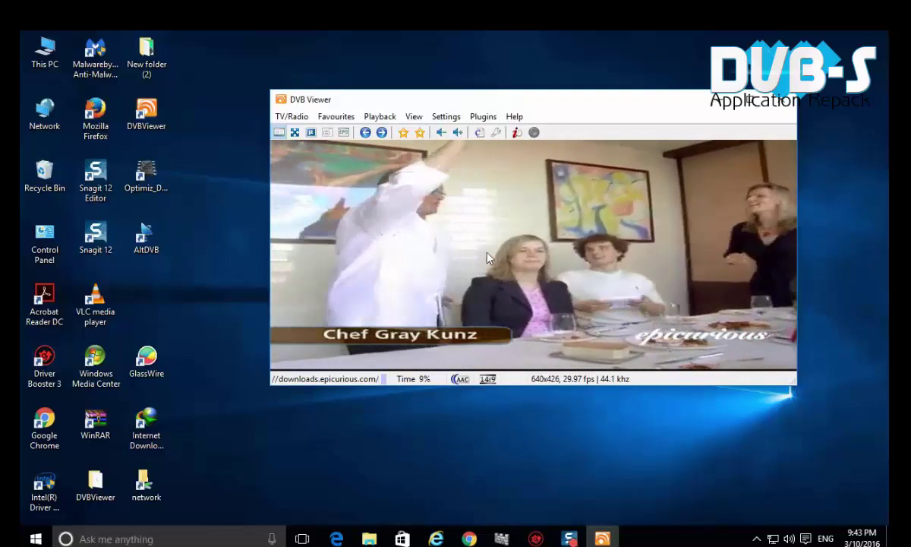
Browse the What's now programme list down to the Test channels and return to the on-screen main menu
key(space)
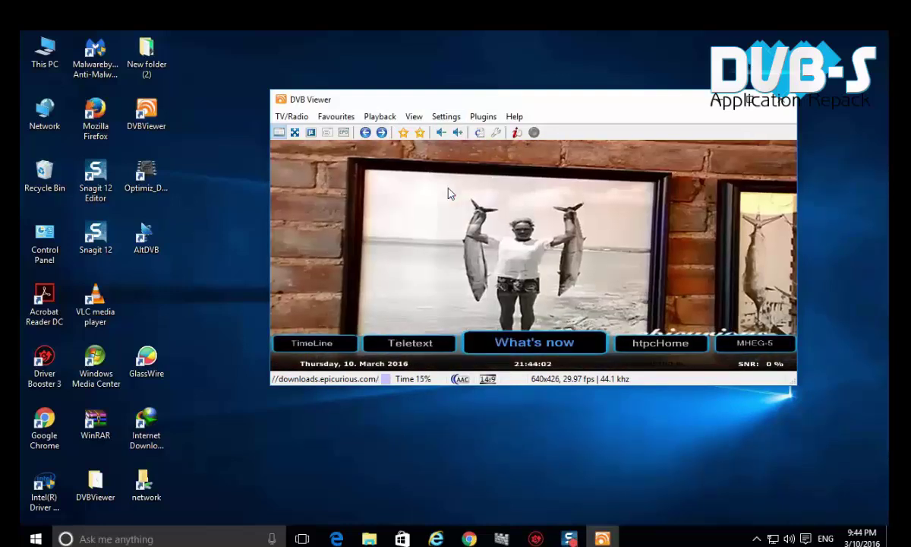
key(Return)
key(Down)
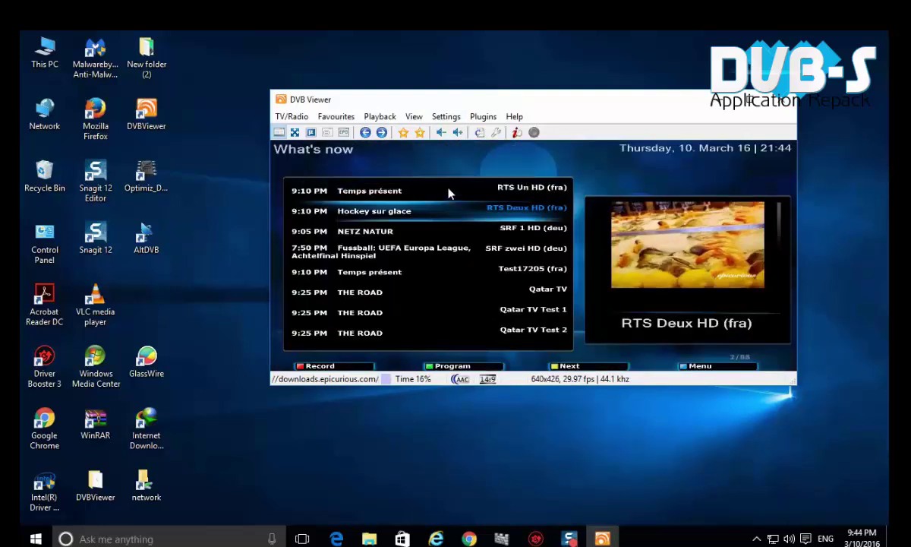
key(Down)
key(Down)
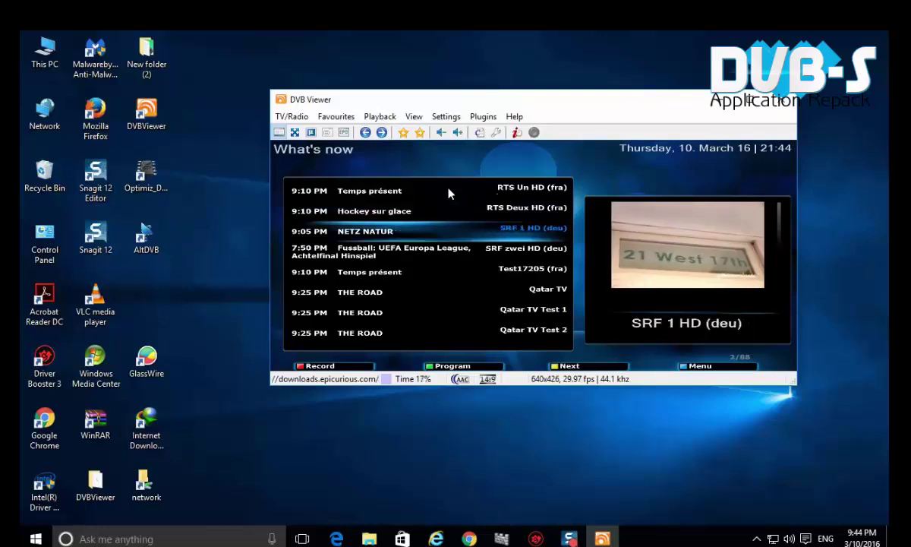
key(Down)
key(Down)
key(Down)
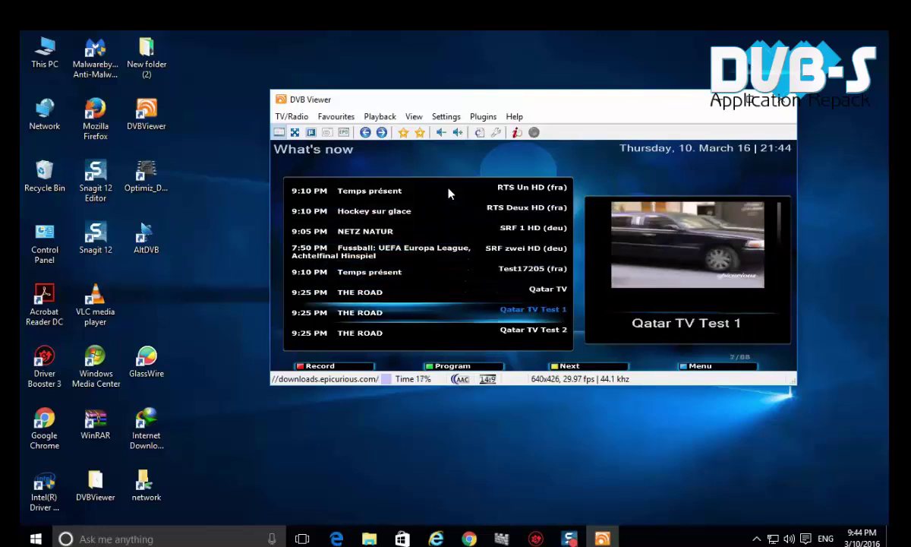
key(Down)
key(Down)
key(Down)
key(Down)
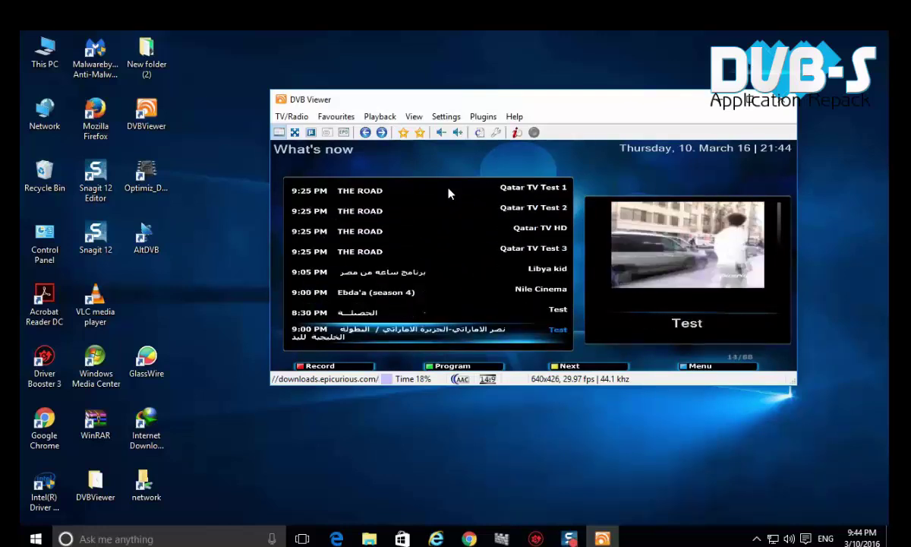
key(Escape)
Display the TimeLine programme guide from the on-screen main menu and close it
key(Left)
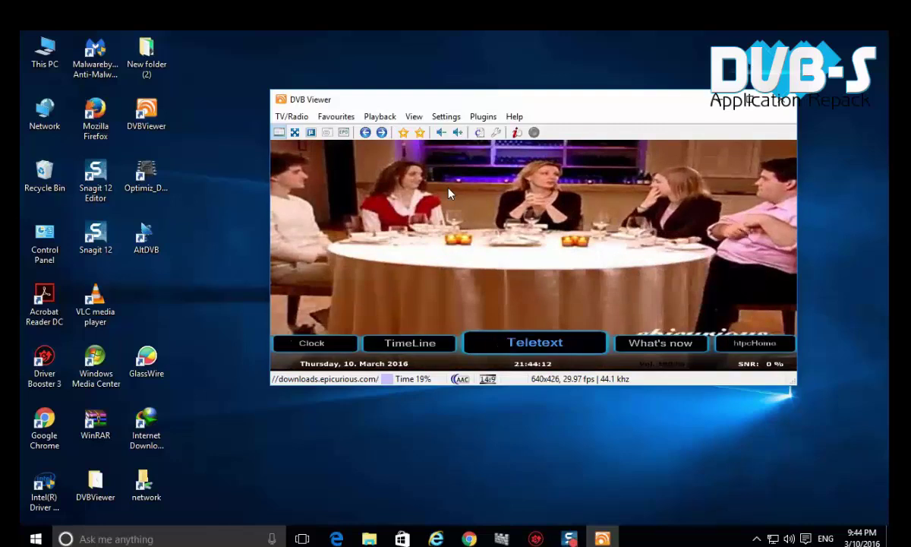
key(Left)
key(Return)
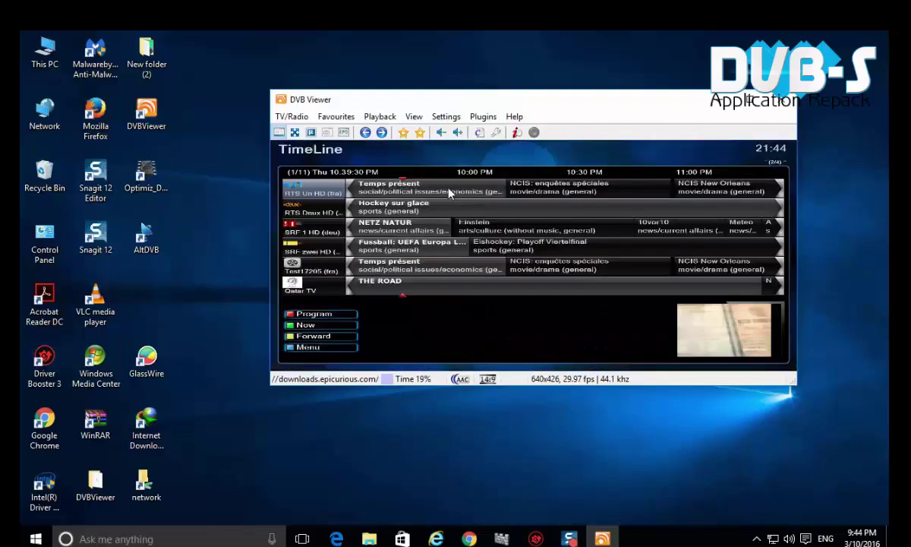
key(Escape)
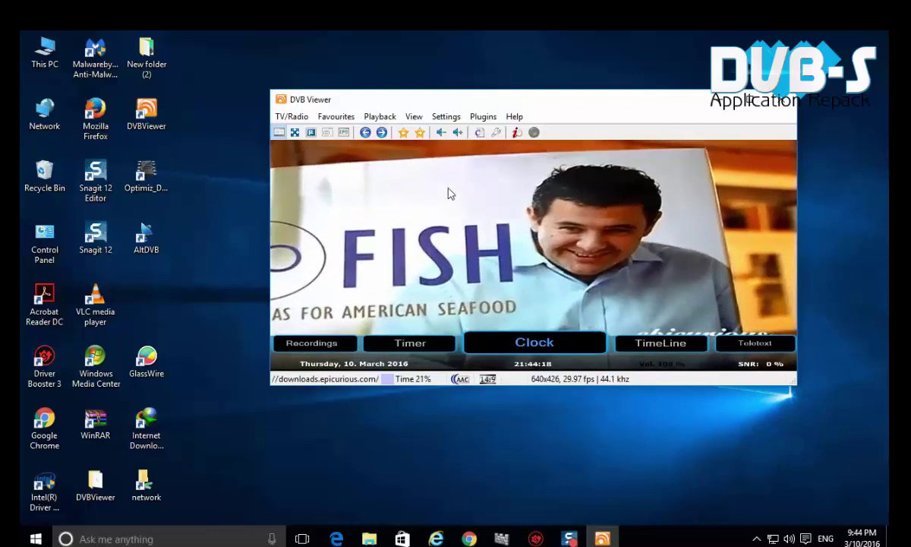
Display the Program section's channel guide from the on-screen main menu and close it
key(Left)
key(Left)
key(Left)
key(Left)
key(Left)
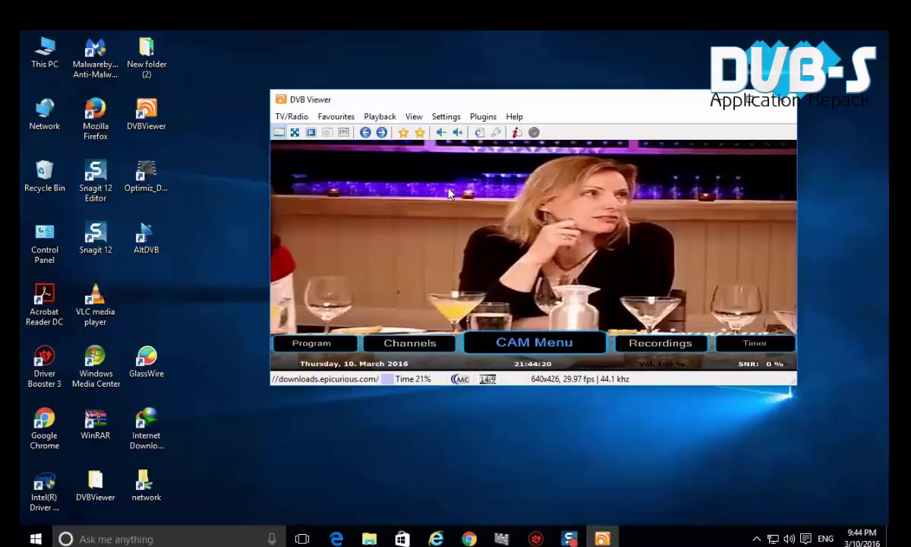
key(Return)
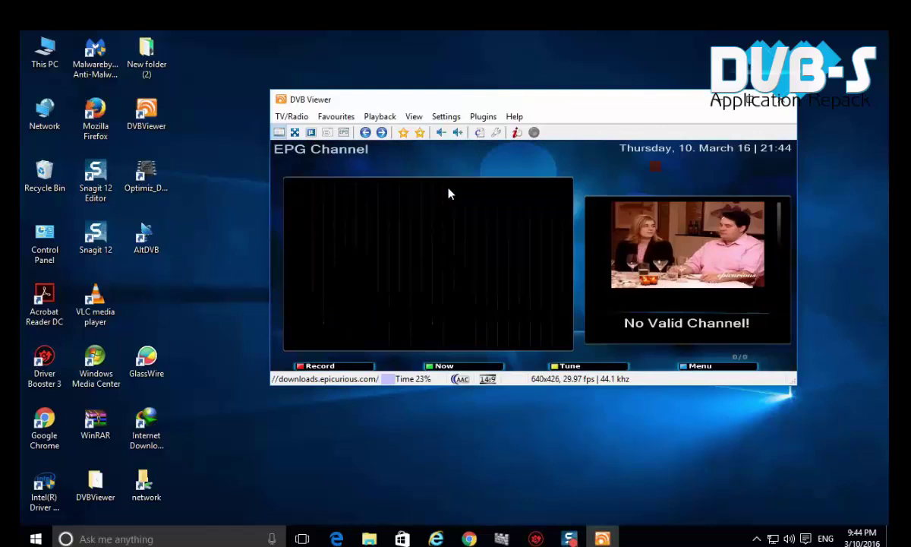
key(Escape)
Reopen the Online section, return to the Entertainment list and select the "A New Earth" Online Class podcast
key(Left)
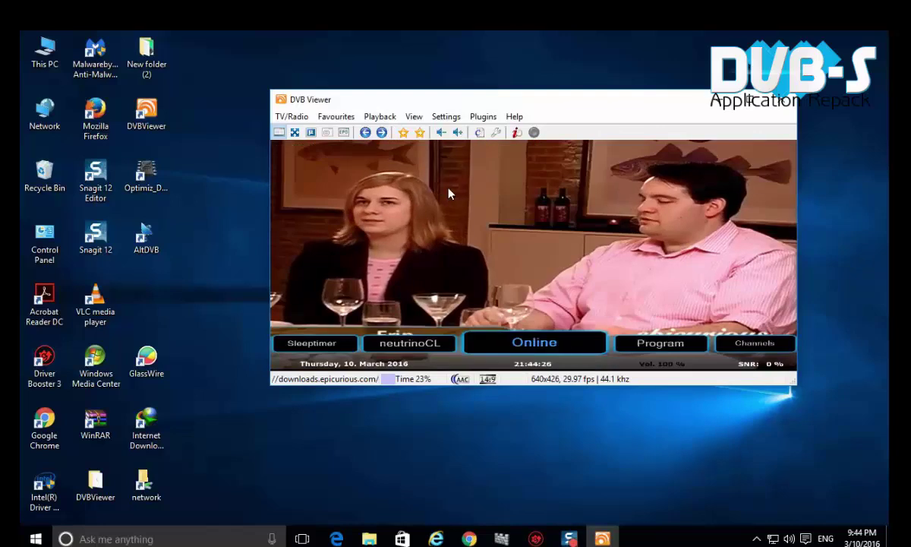
key(Return)
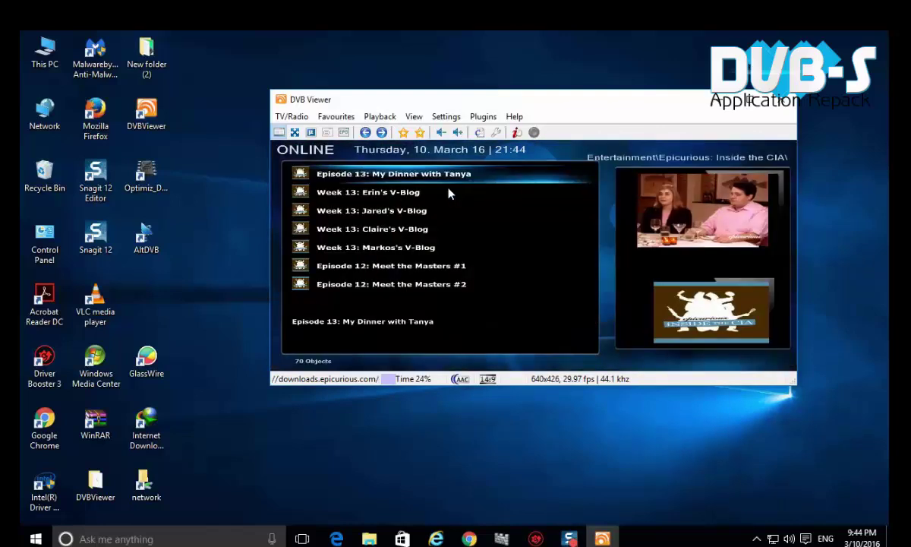
key(BackSpace)
key(Down)
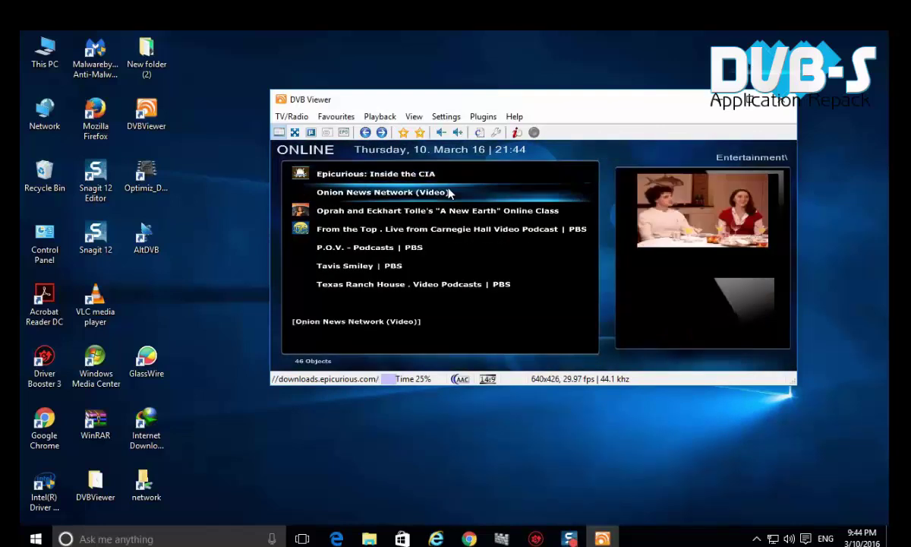
key(Down)
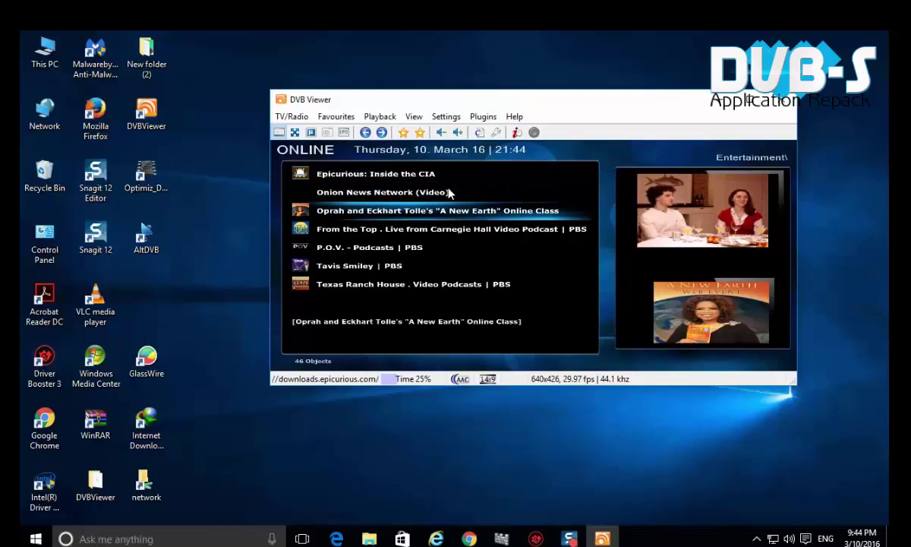